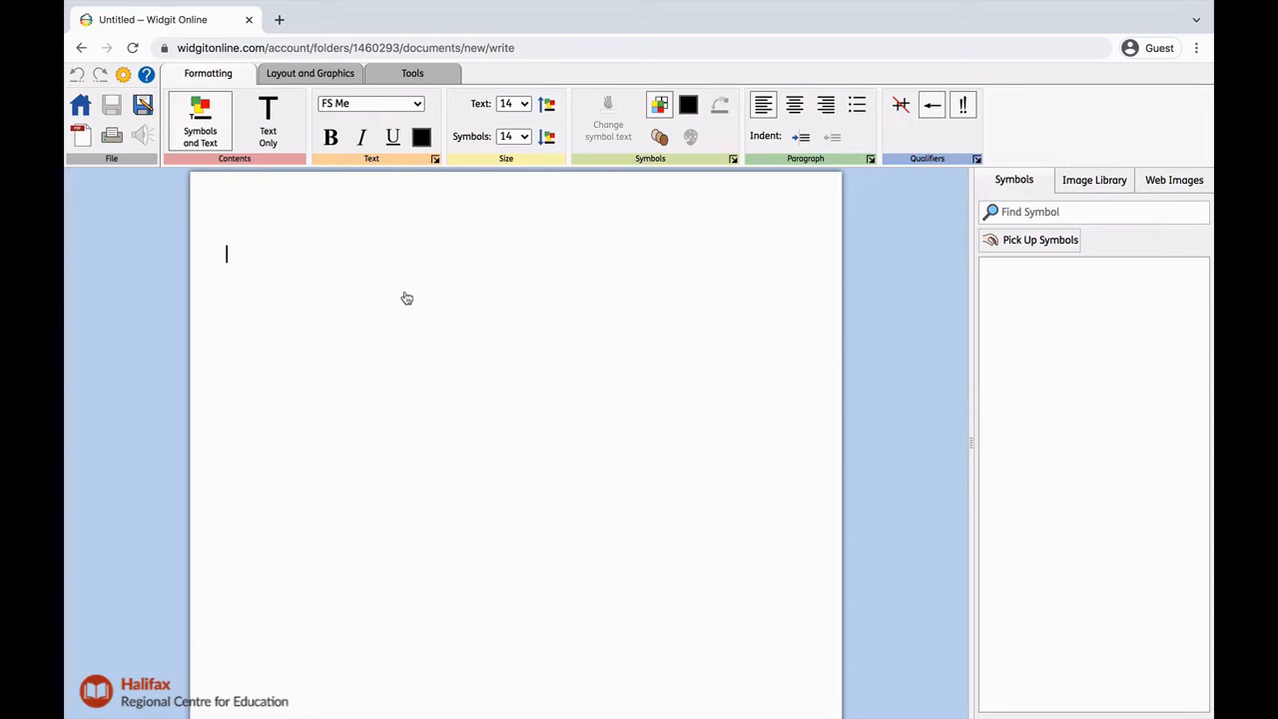
Write the title sentence "How to stay safe in school." in symbols-and-text mode
click(208, 131)
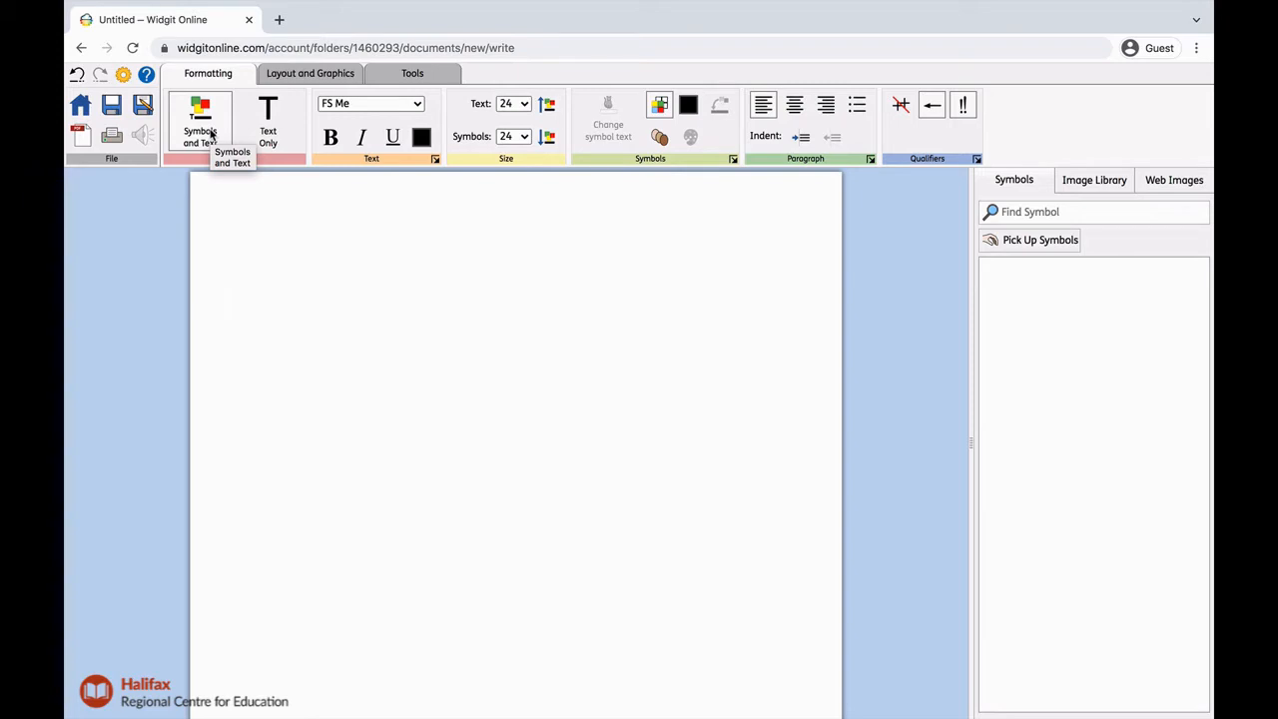
text(How to)
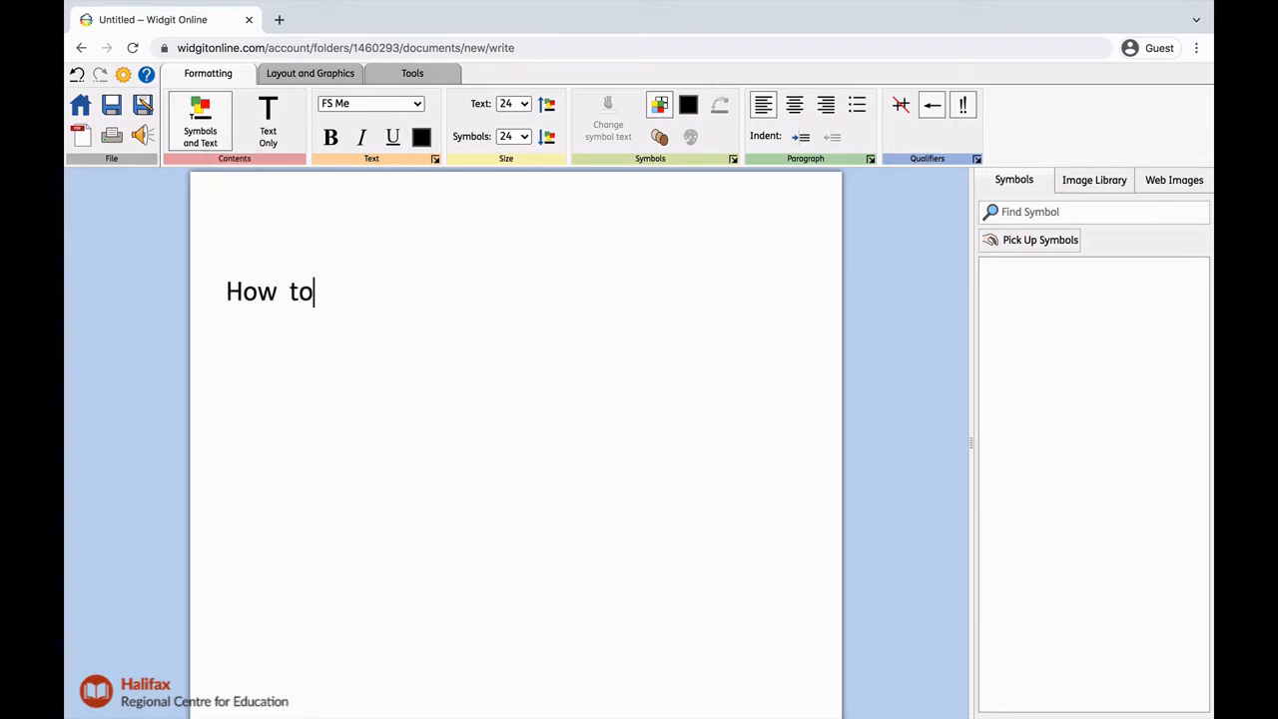
text( stay safe in )
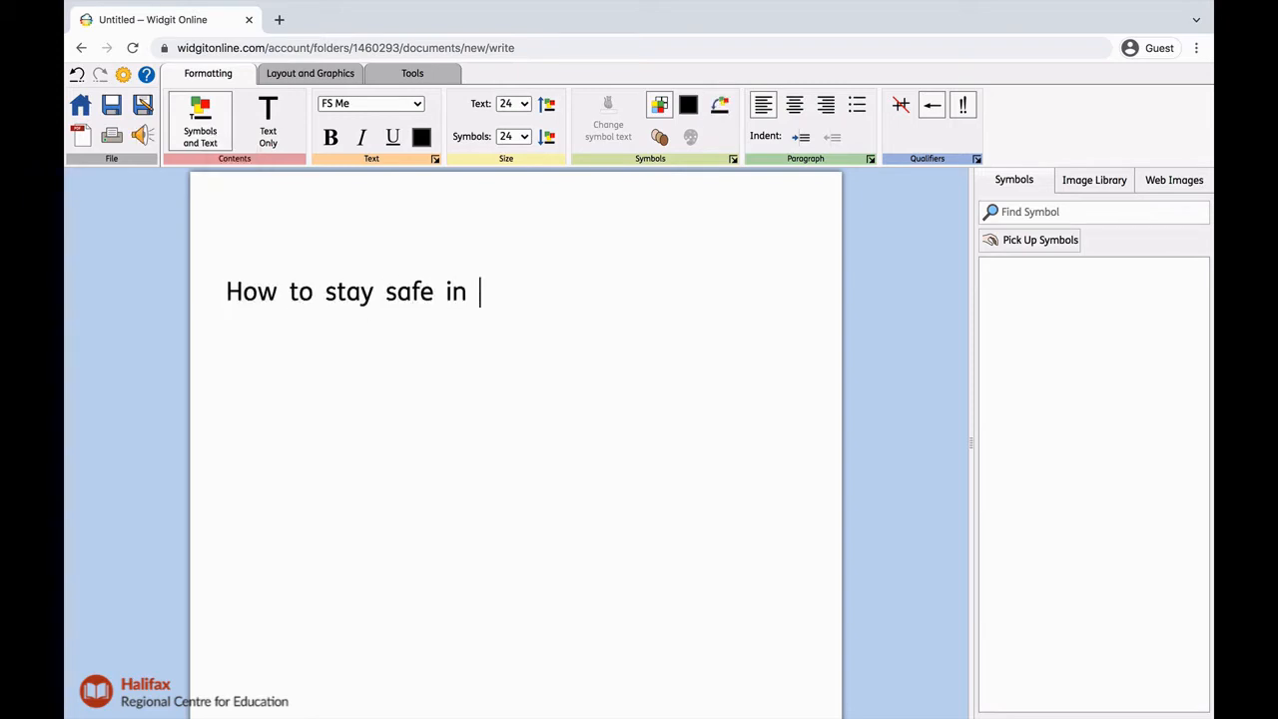
text(school.)
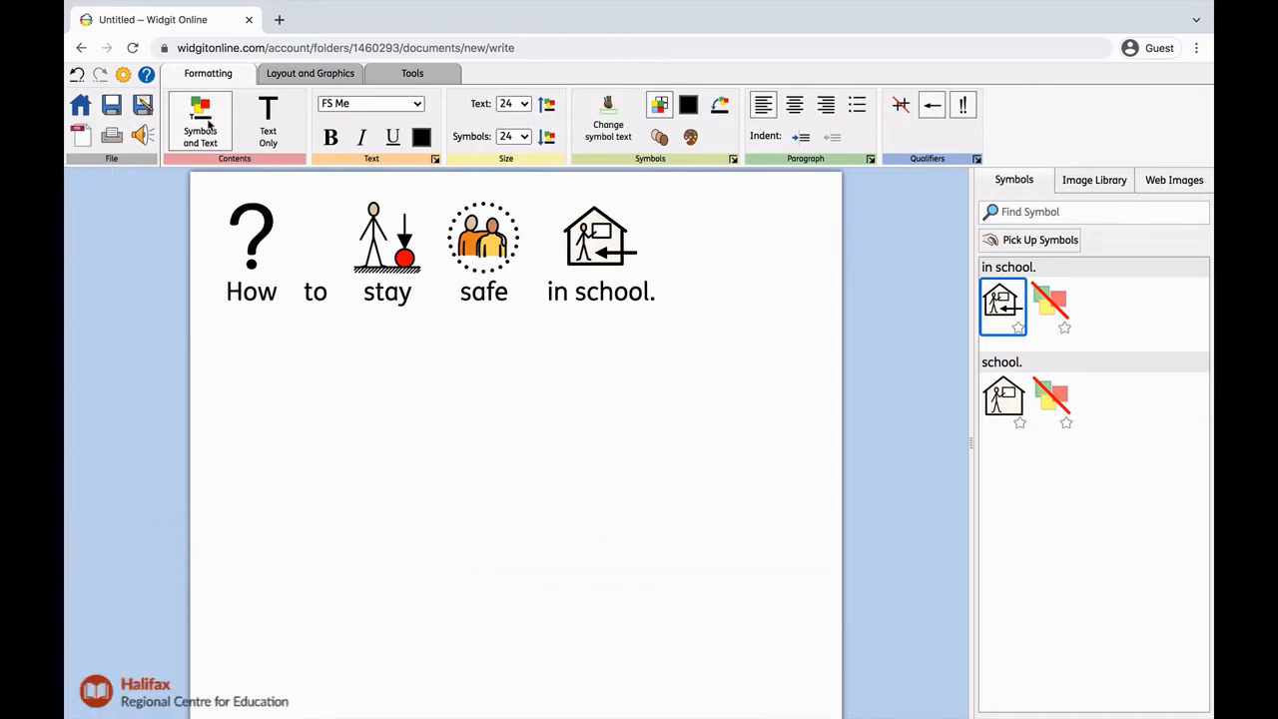
Show the title sentence as text only and switch it back to symbols and text
click(287, 139)
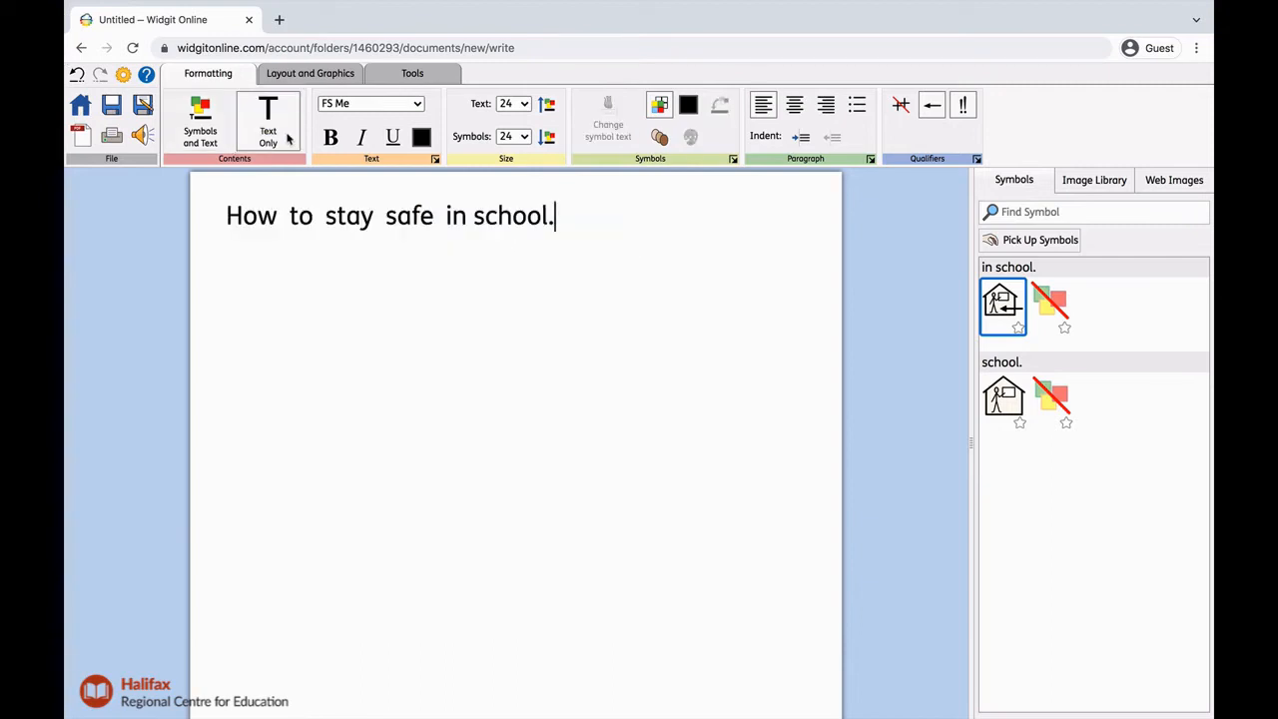
click(209, 133)
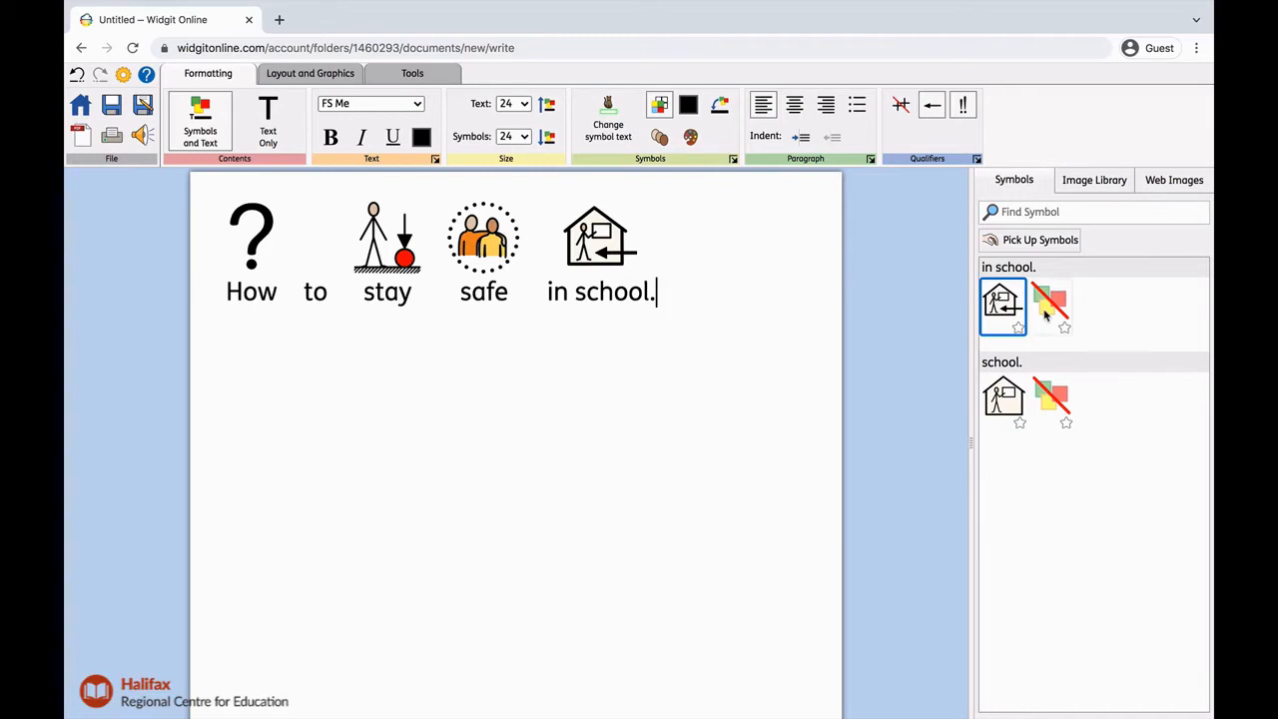
click(1046, 314)
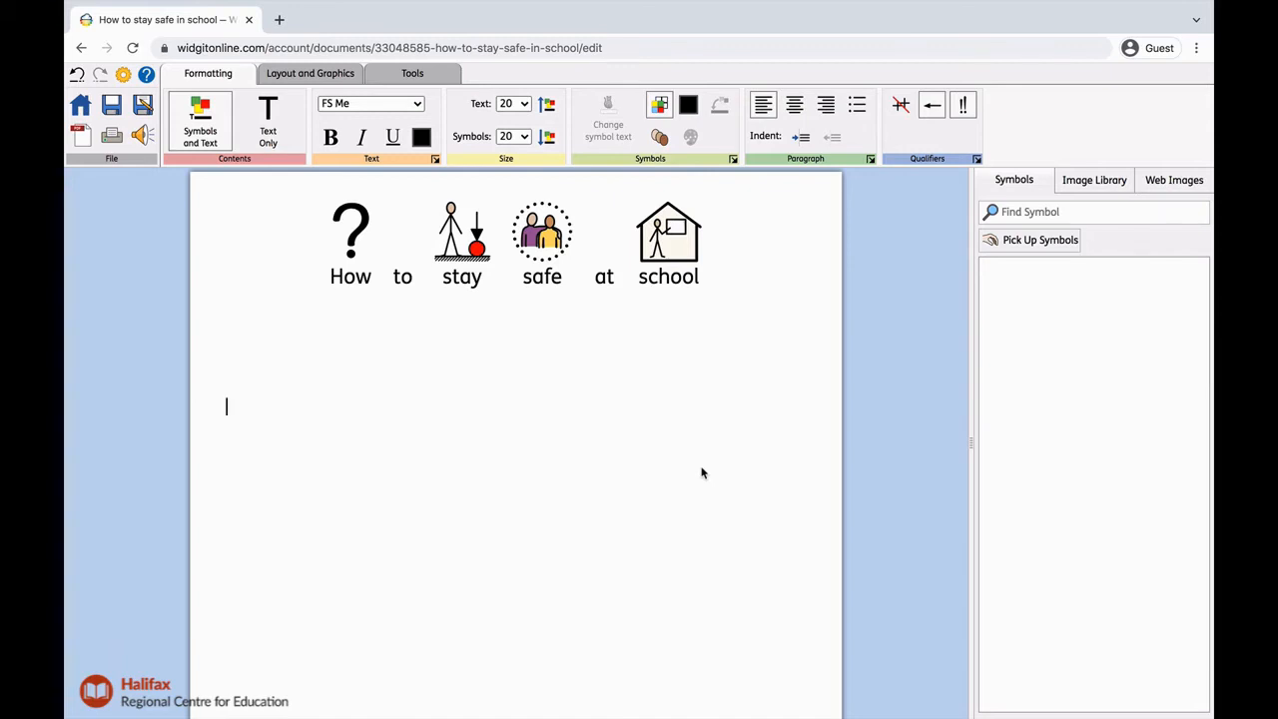
Write the sentence "I can wash my hands." below the title
text(I can wash my )
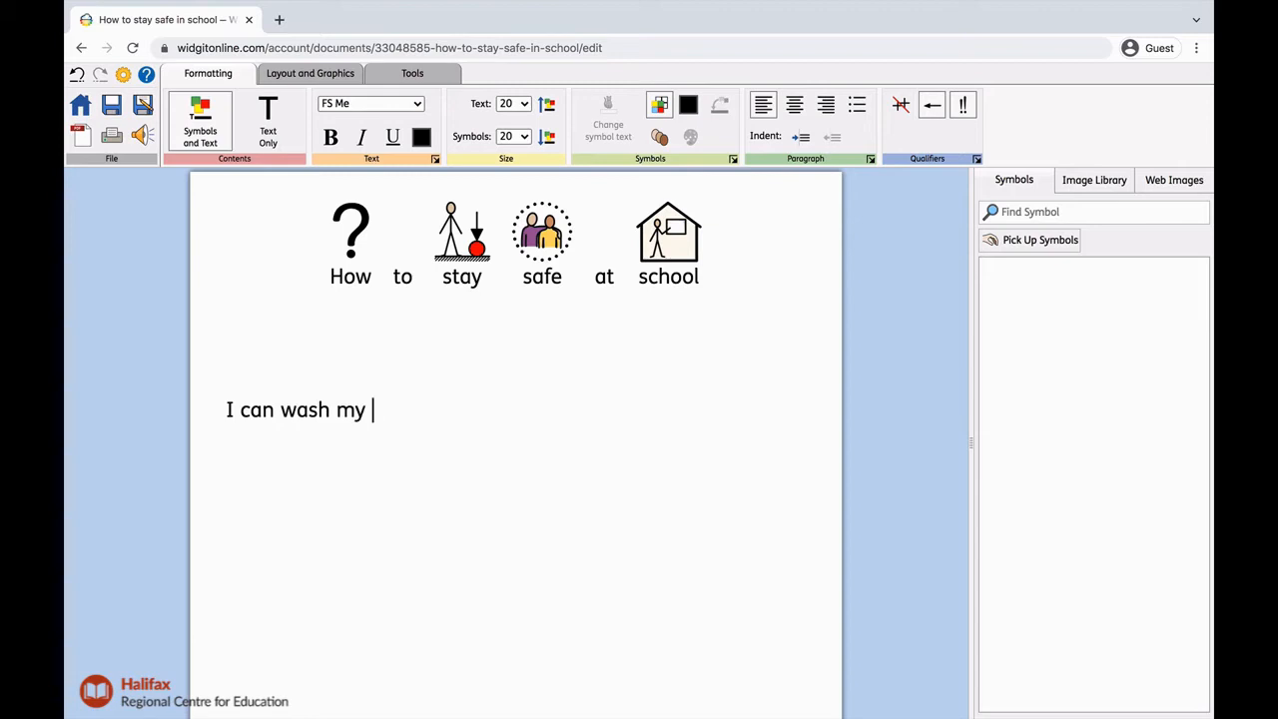
text(hands.)
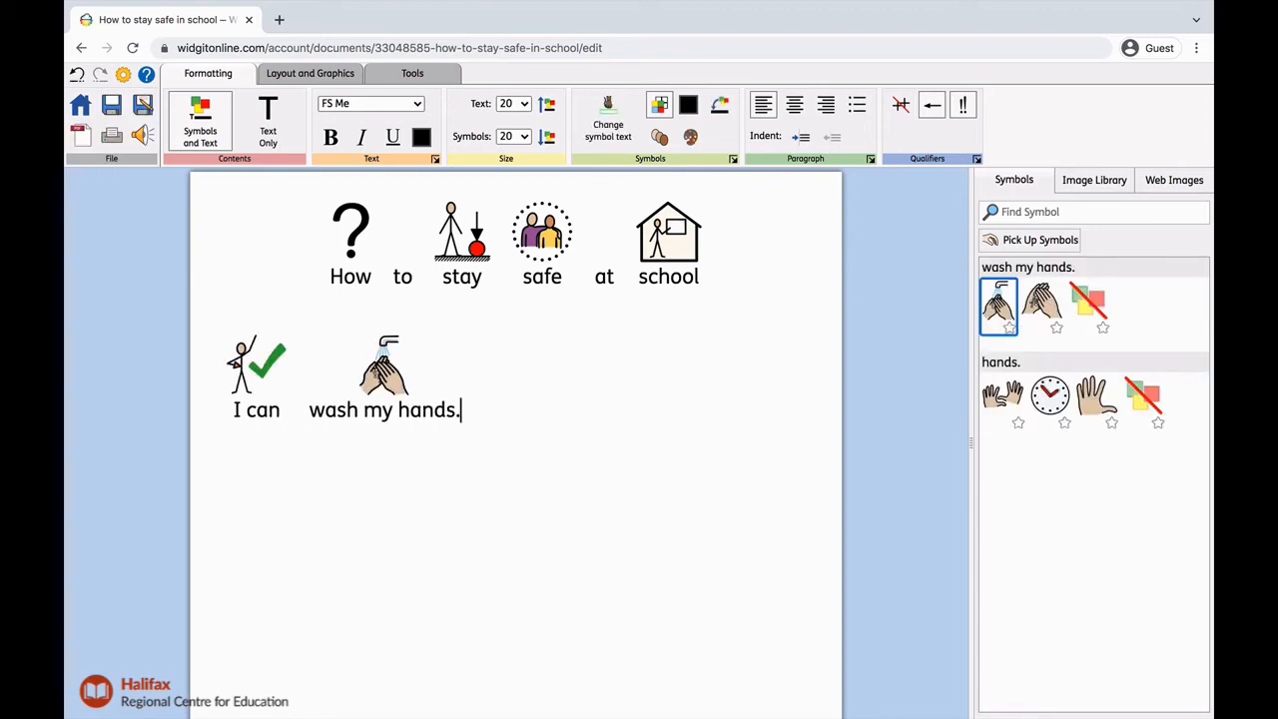
Replace the symbol for "I can" with the alternative showing a smiling person in an orange shirt with a green tick
click(259, 407)
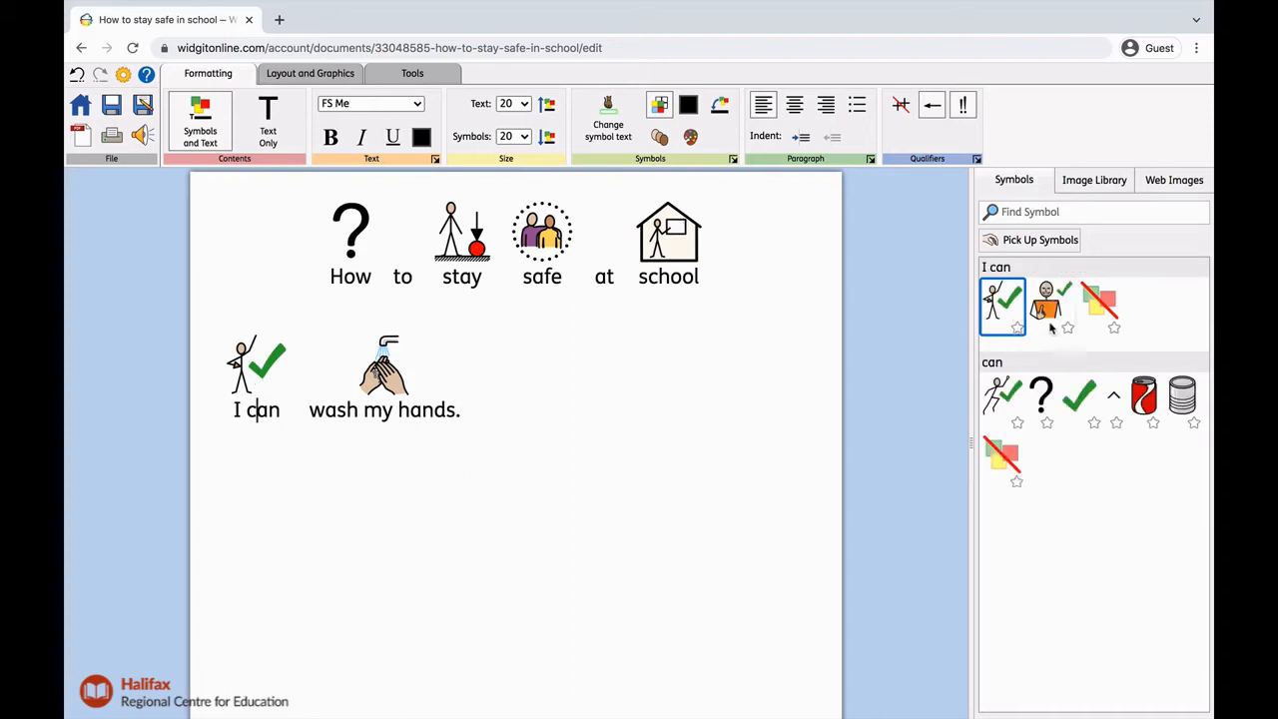
click(1015, 326)
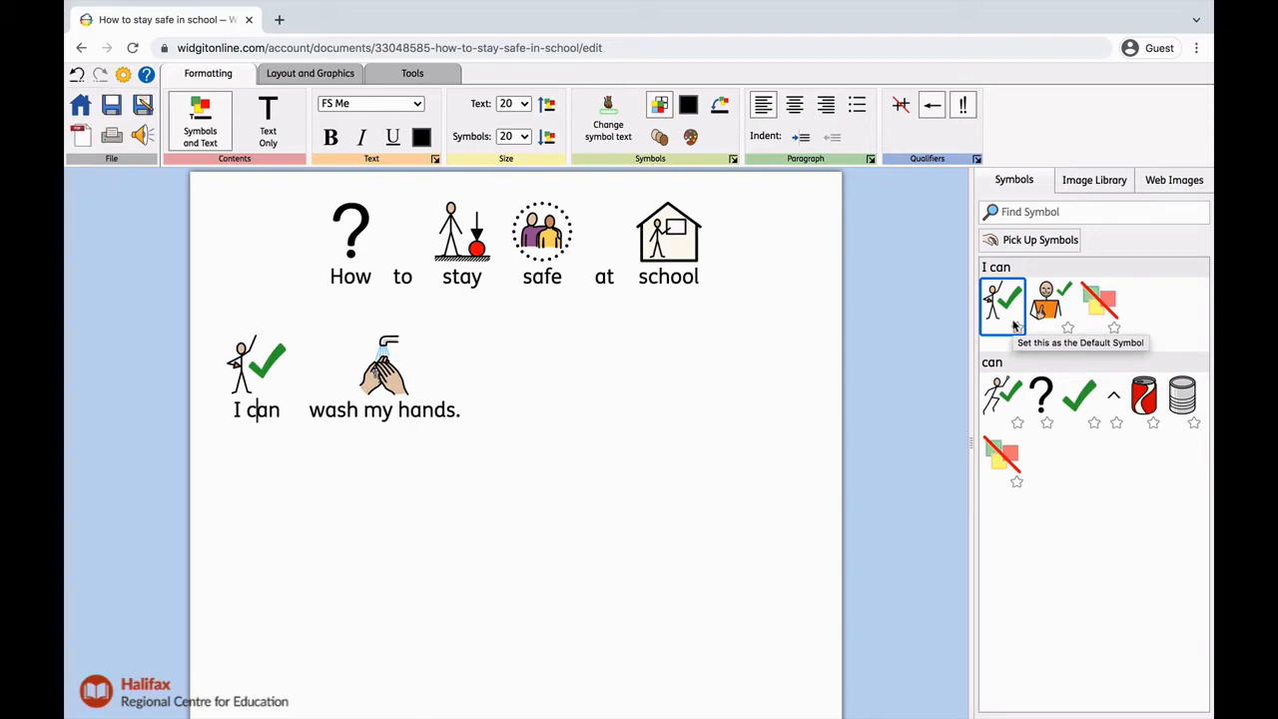
key(Left)
key(Left)
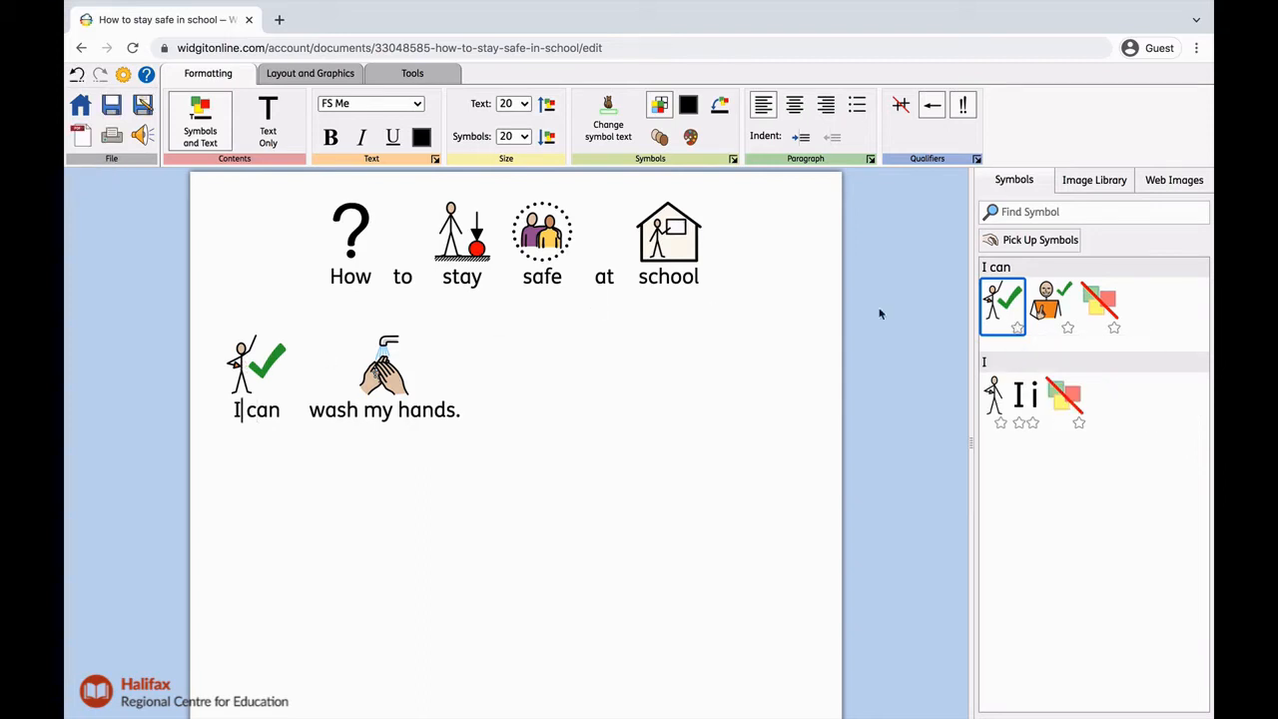
click(1059, 318)
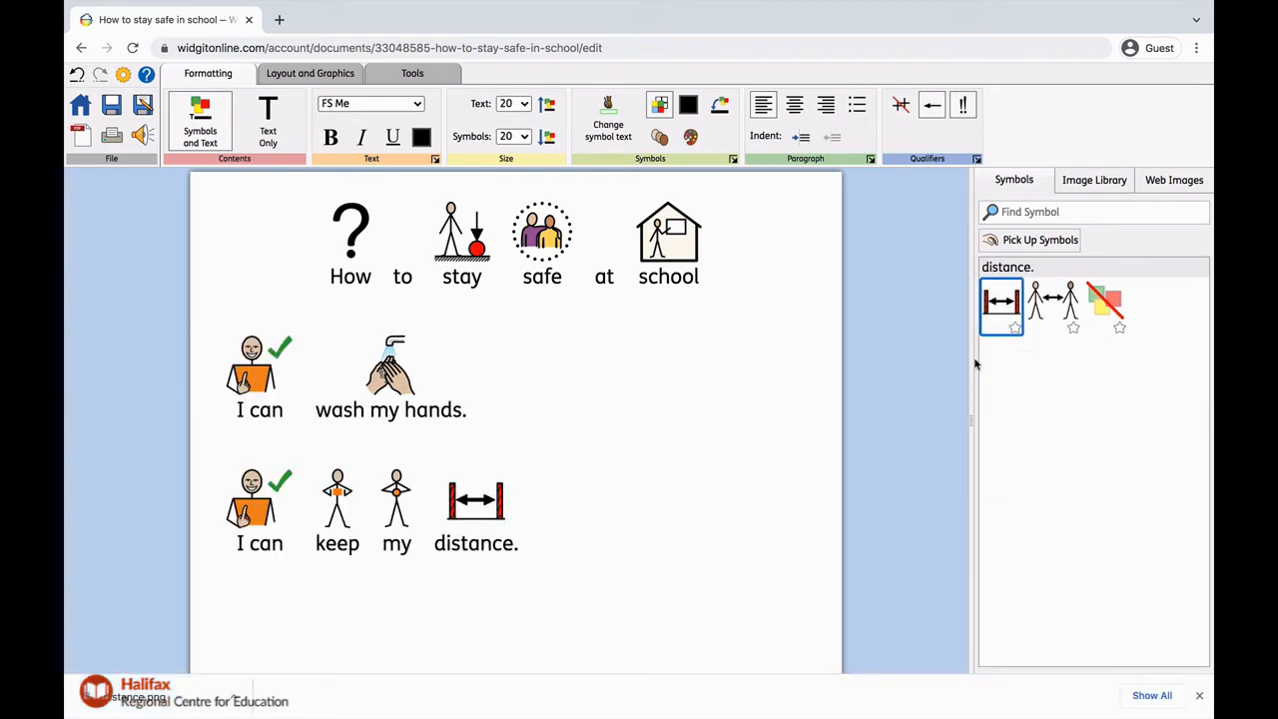
Upload distance.png from Downloads to the image library and use it as the symbol above "distance."
click(1099, 190)
click(1060, 213)
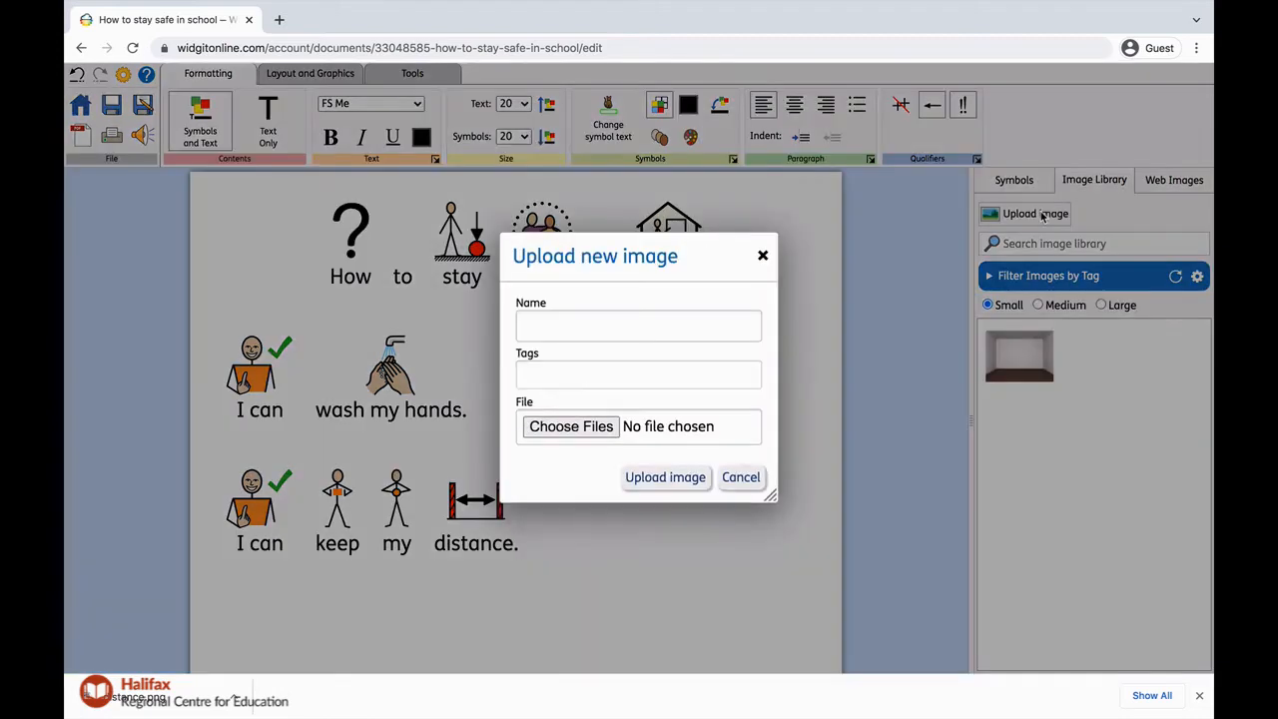
click(551, 435)
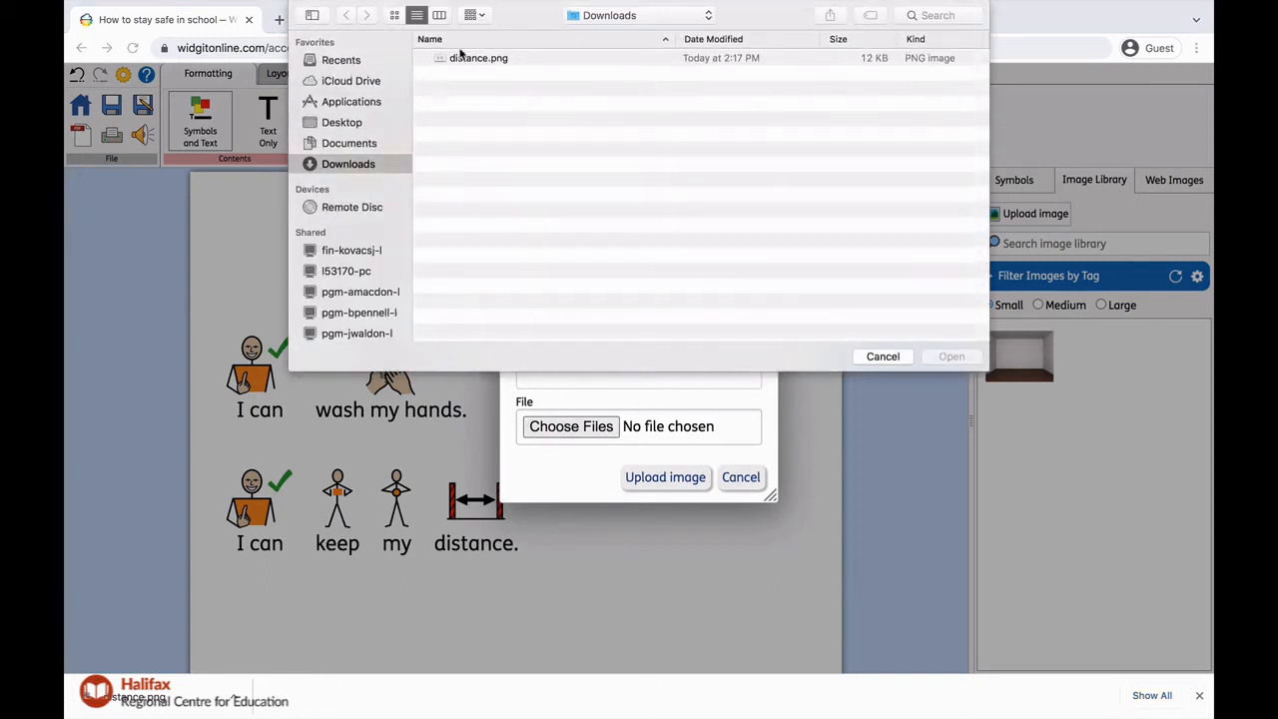
click(465, 60)
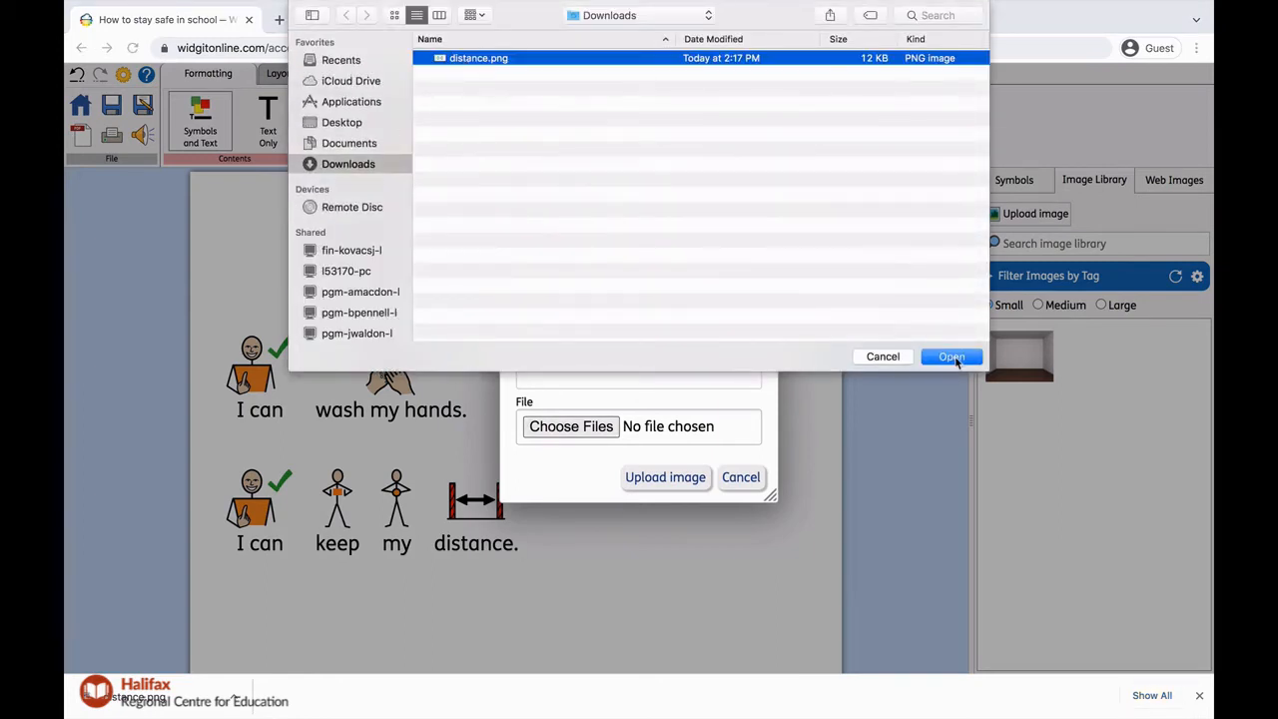
click(951, 356)
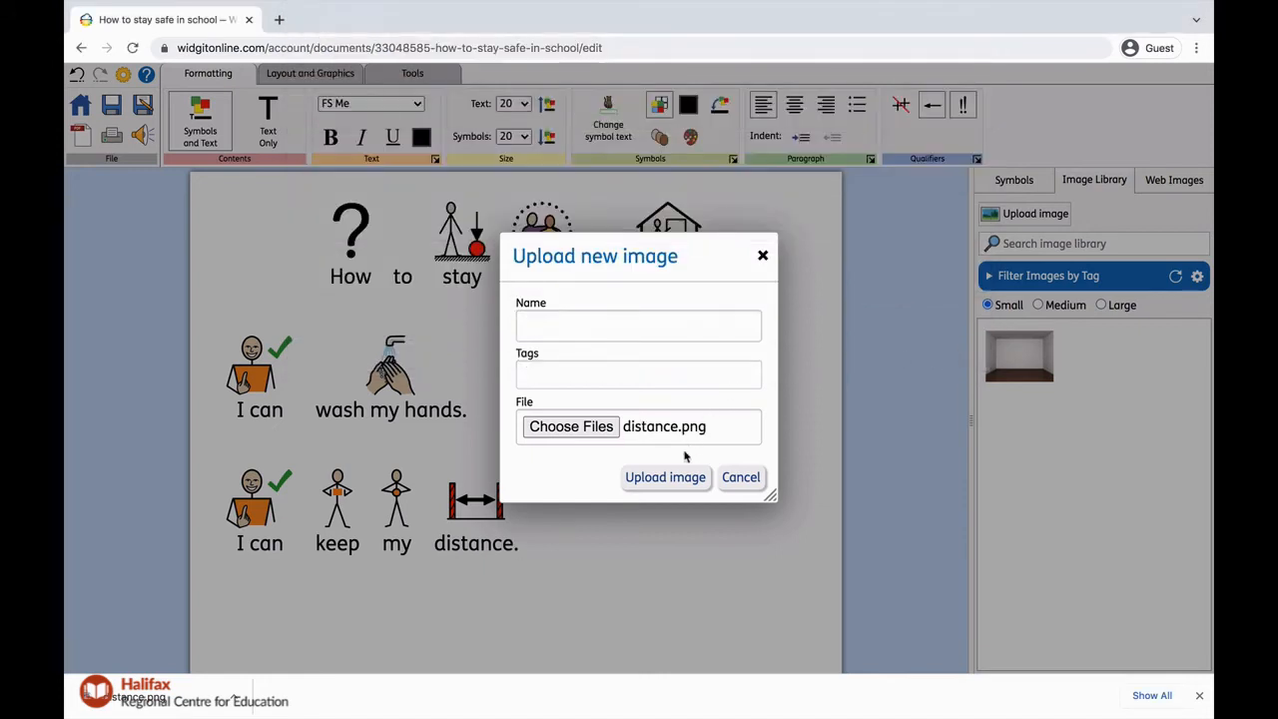
click(678, 480)
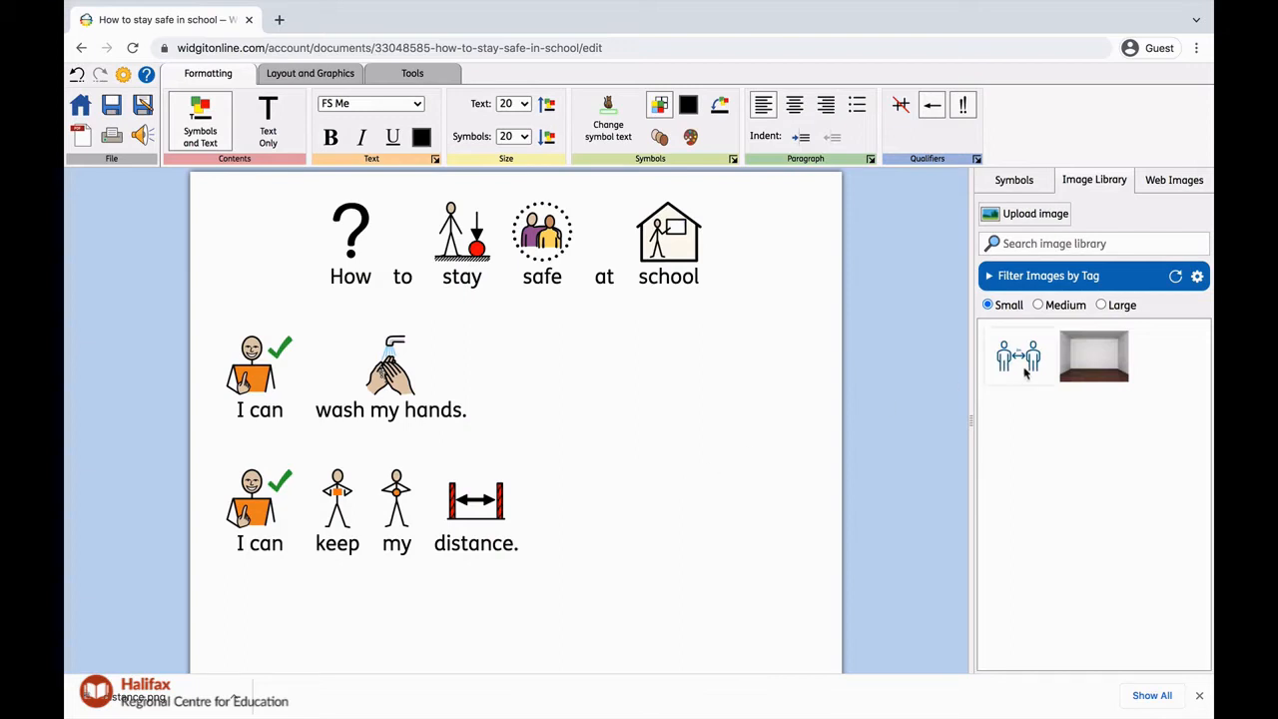
drag(1022, 362, 492, 516)
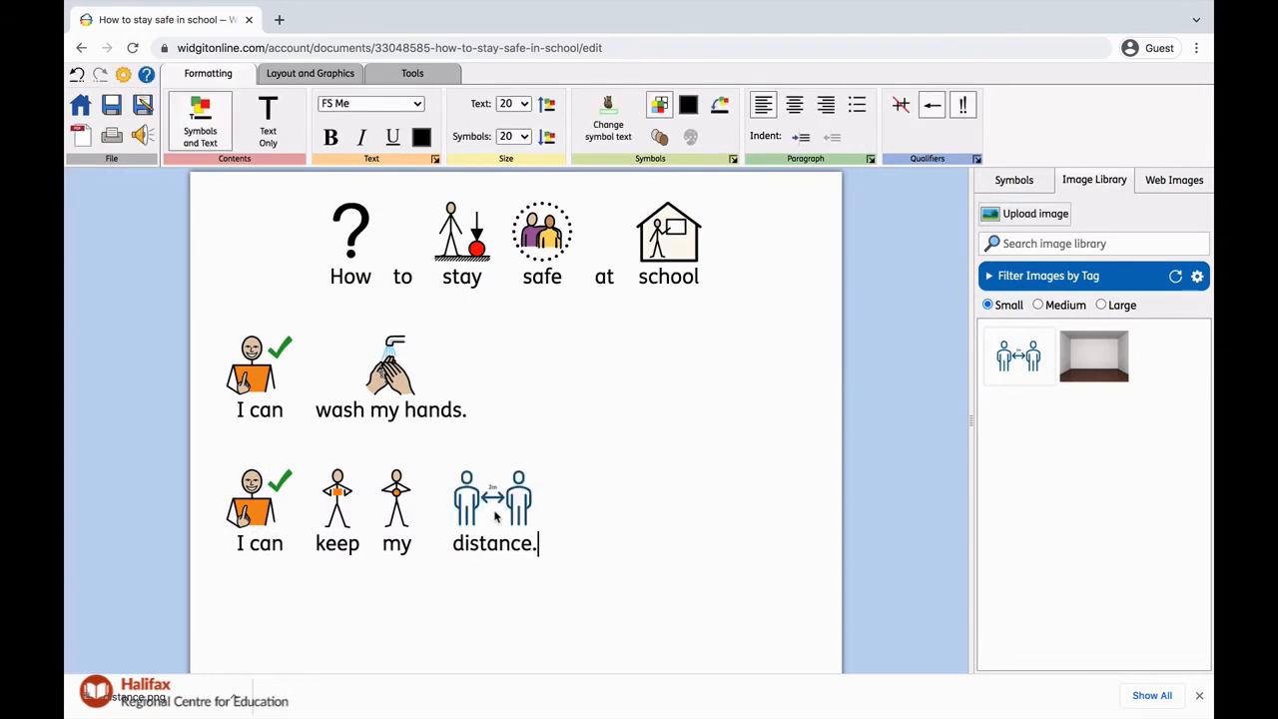
Change the skin tone of the "I can" symbol in the hand-washing sentence to the second-darkest tone
click(529, 405)
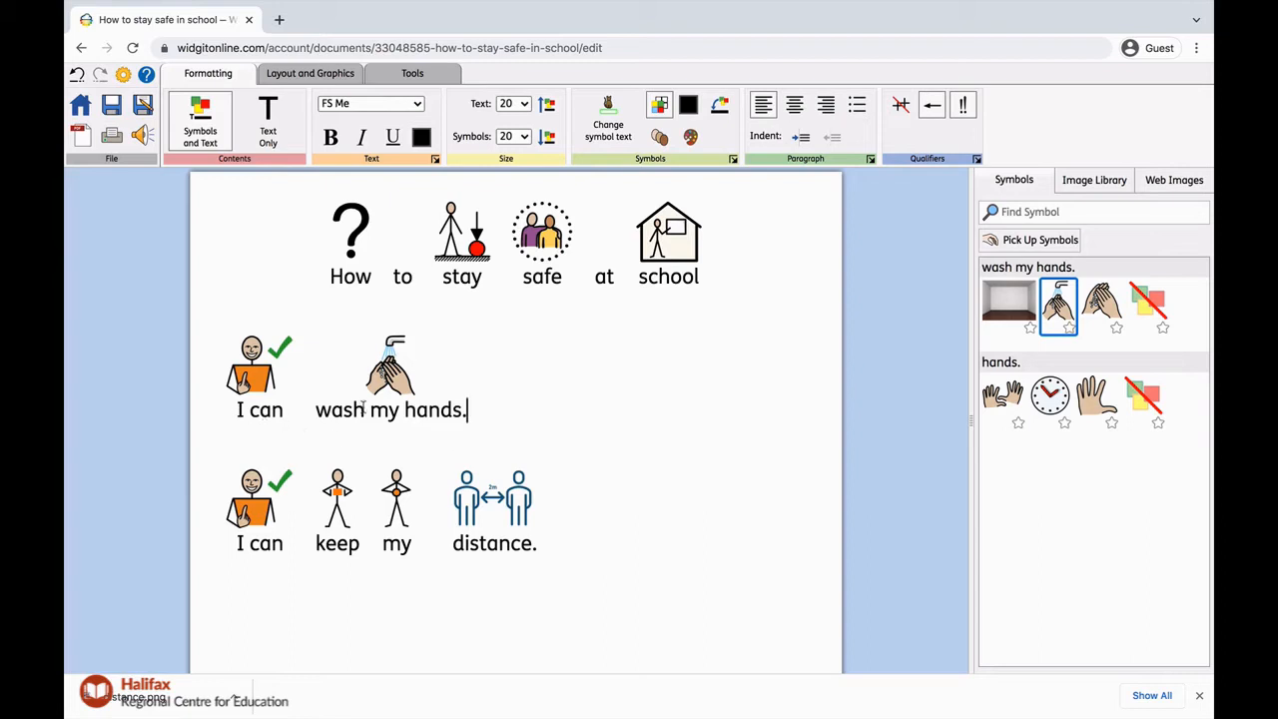
click(263, 374)
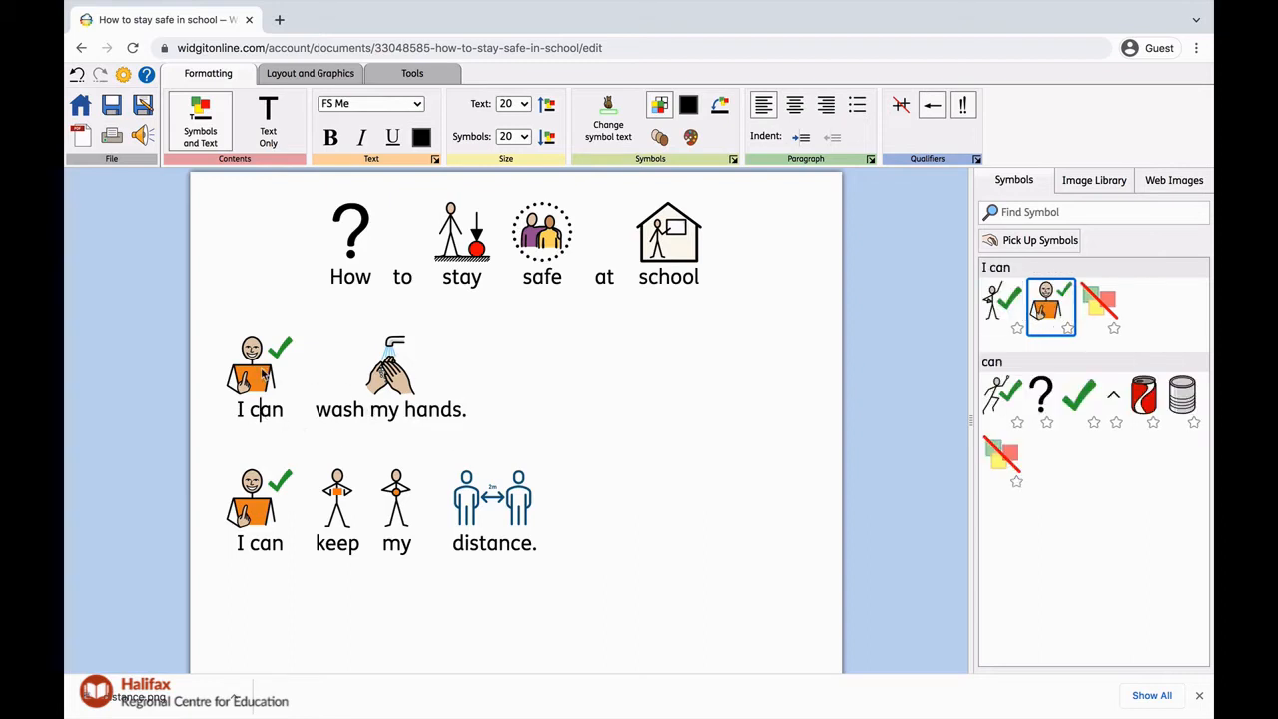
click(664, 140)
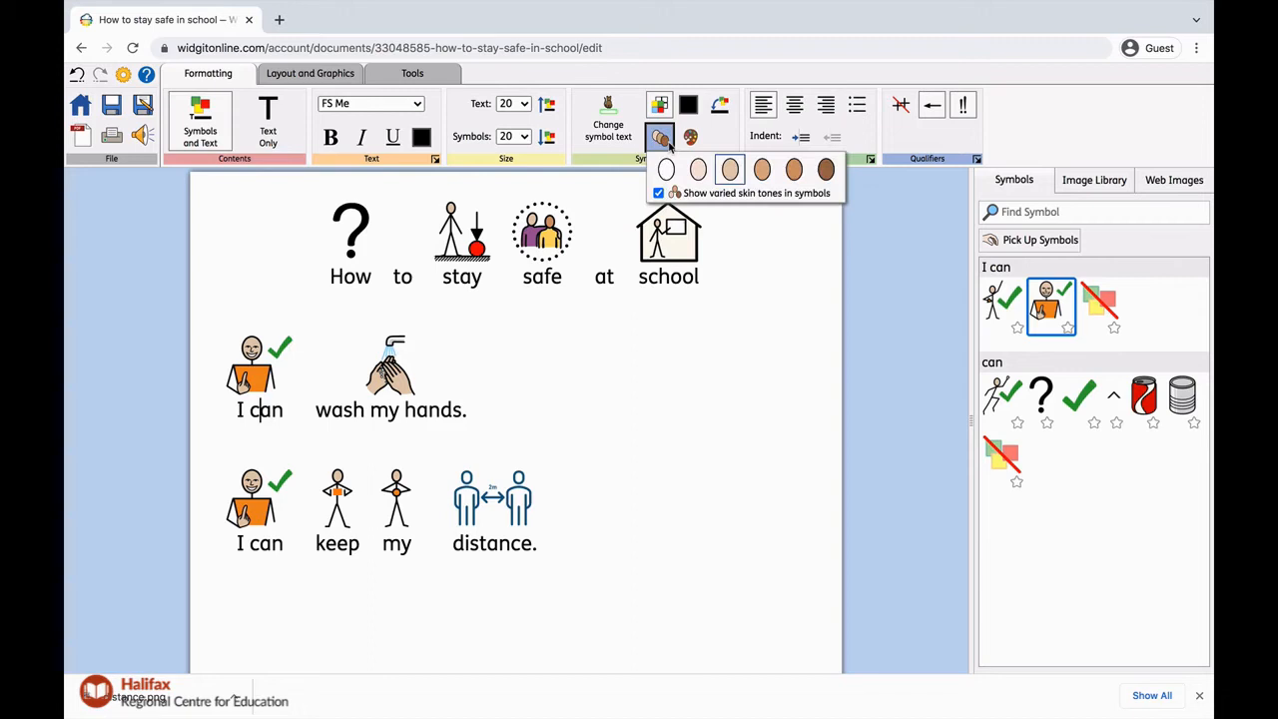
click(795, 173)
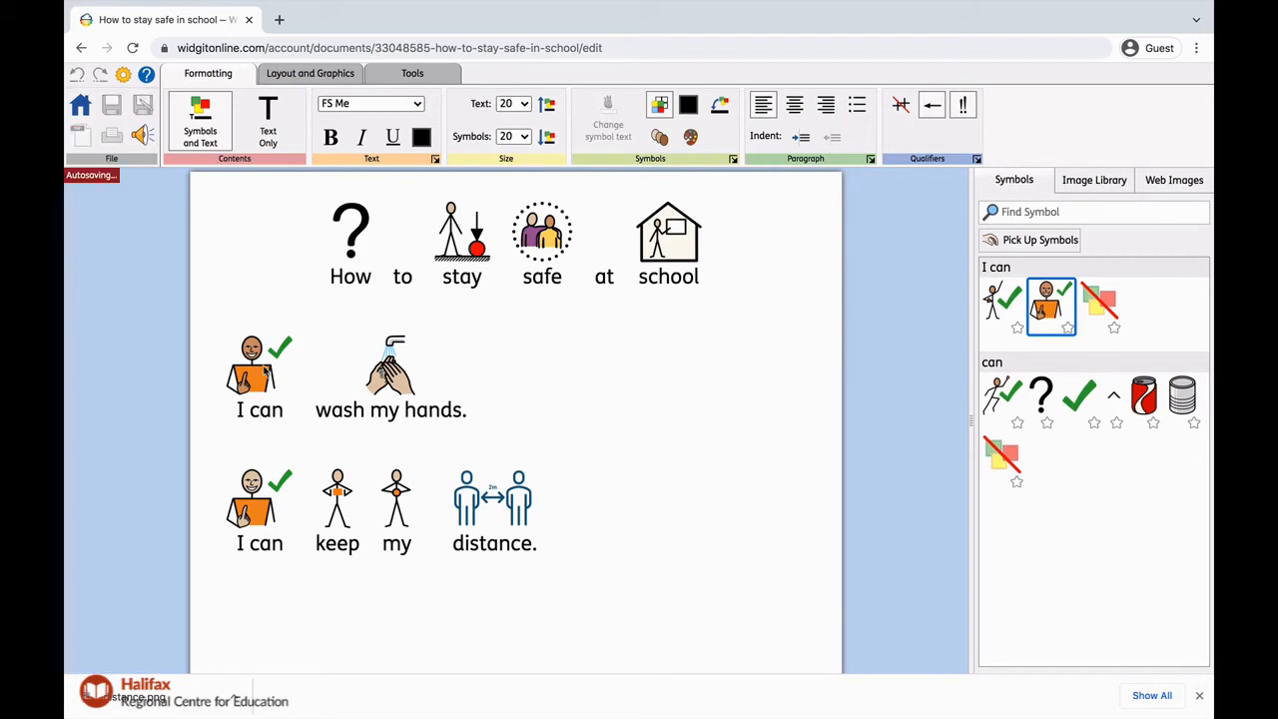
Recolour the "I can" symbol in the hand-washing sentence with a yellow shirt and a red tick using the Symbol Palette
click(690, 138)
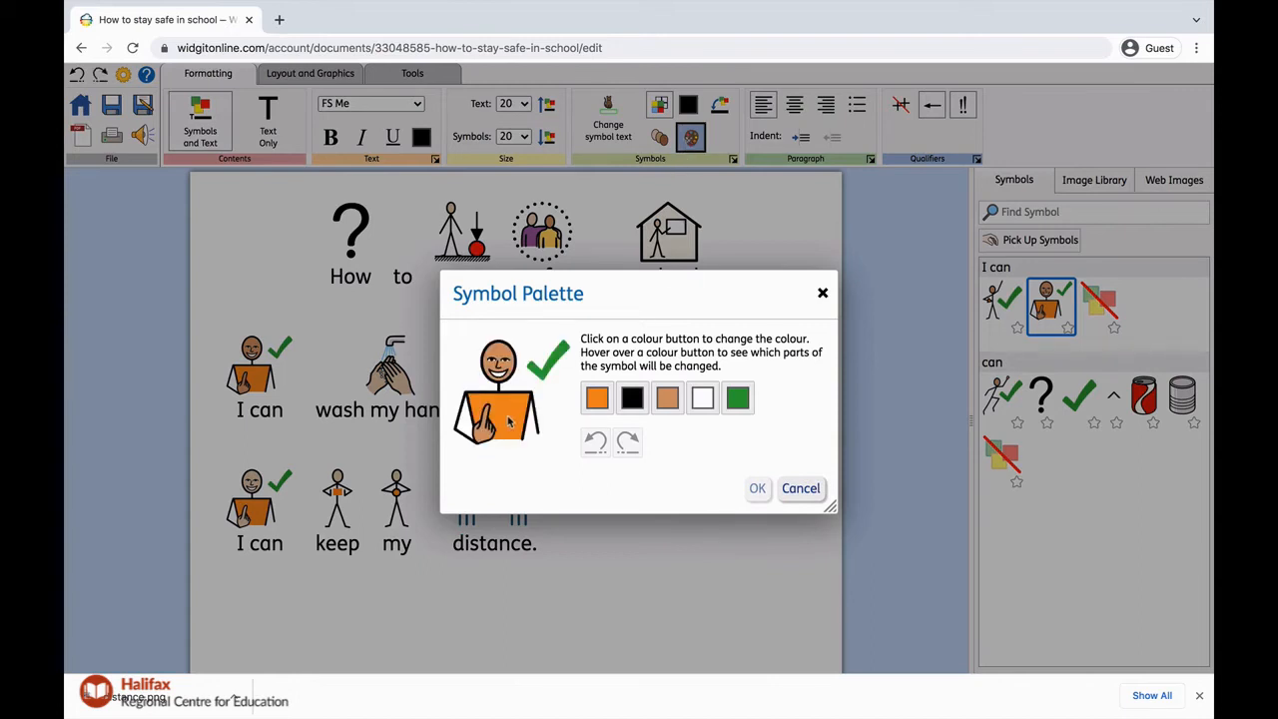
click(597, 399)
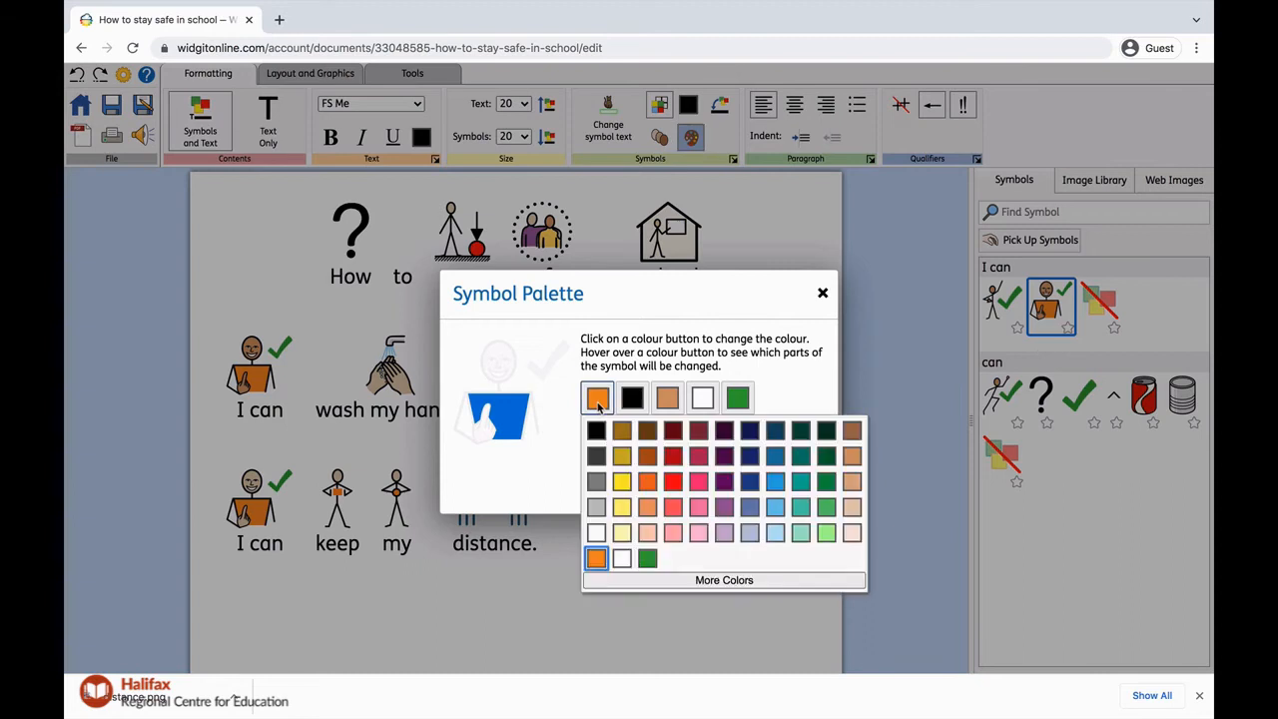
click(621, 482)
click(739, 399)
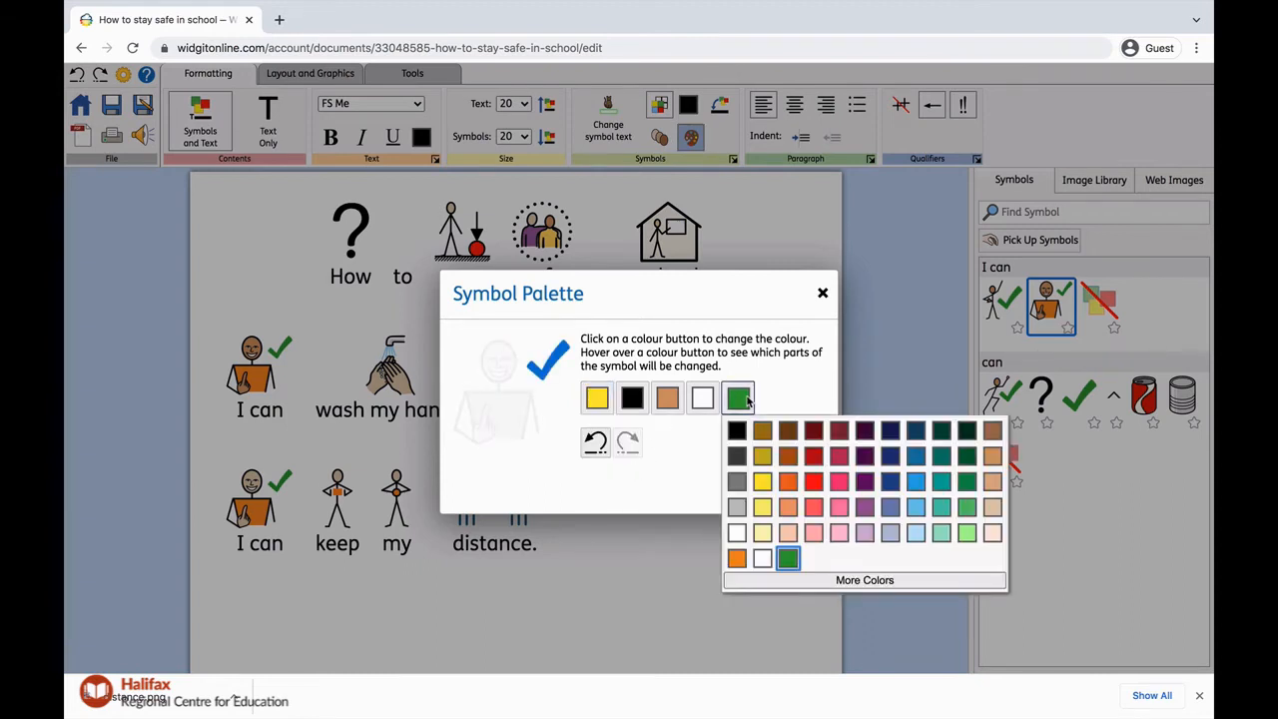
click(814, 483)
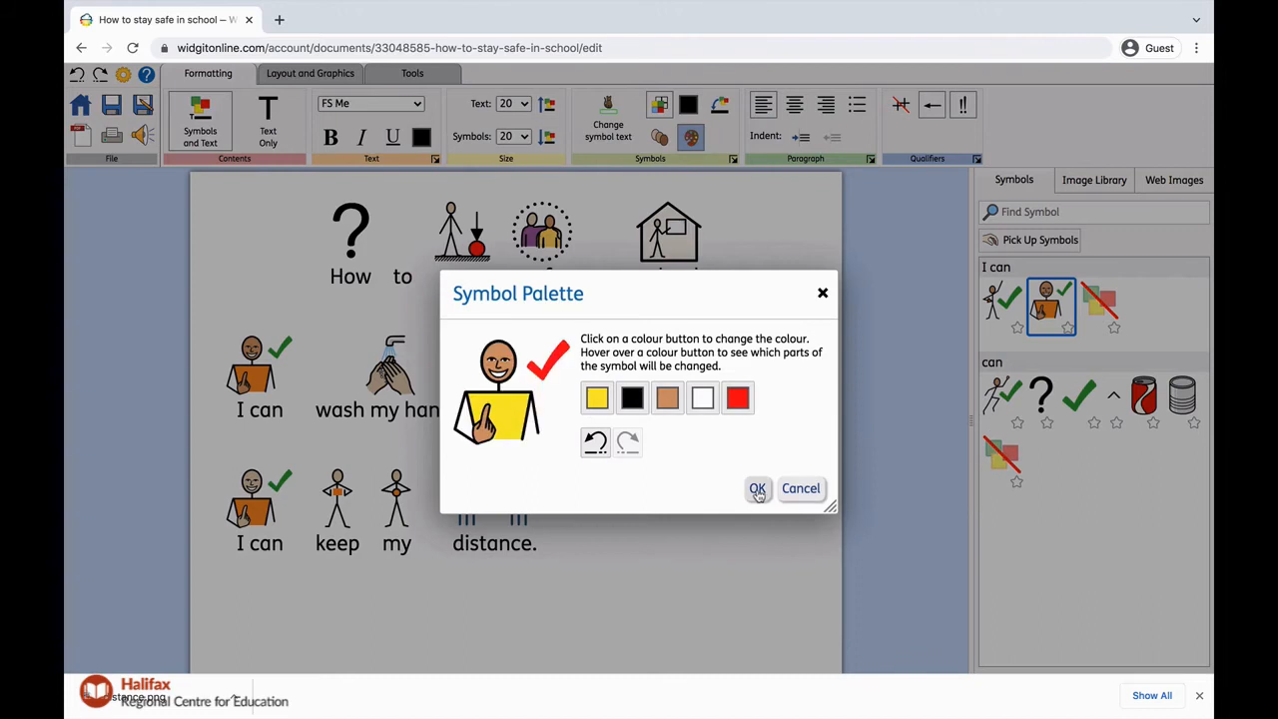
click(757, 489)
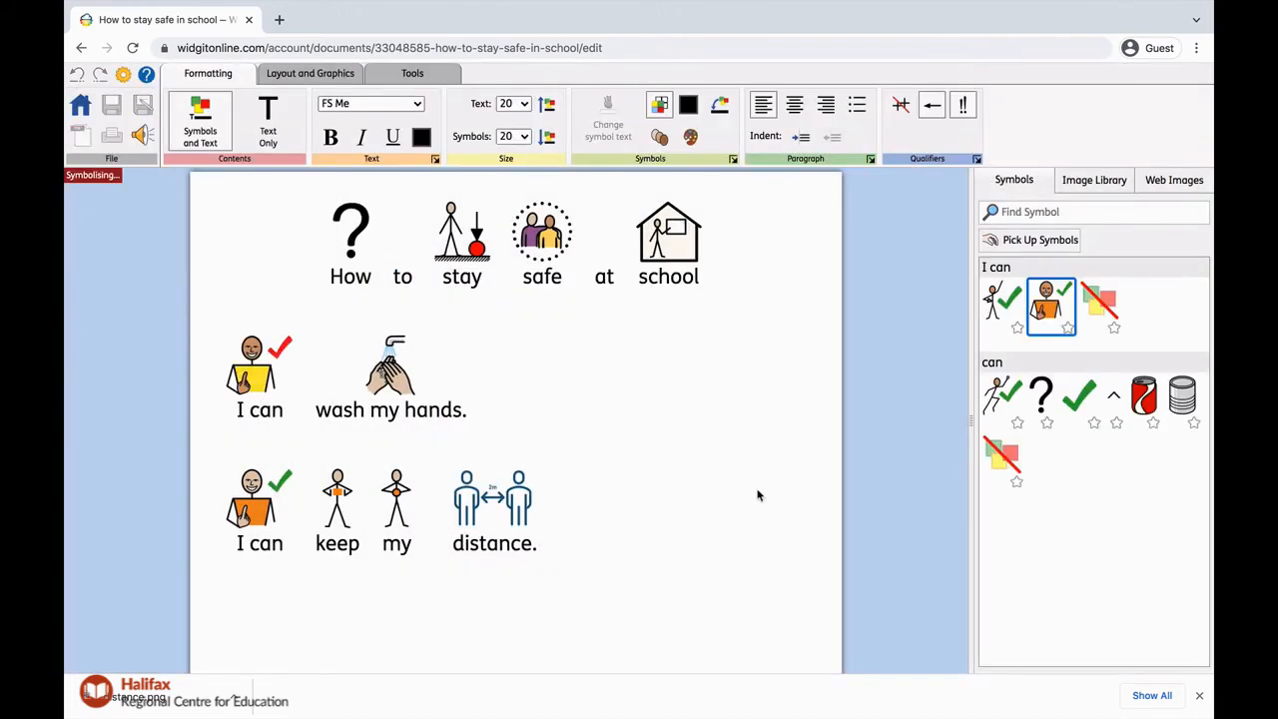
Set the font of the word "distance." to OpenDyslexic
click(618, 516)
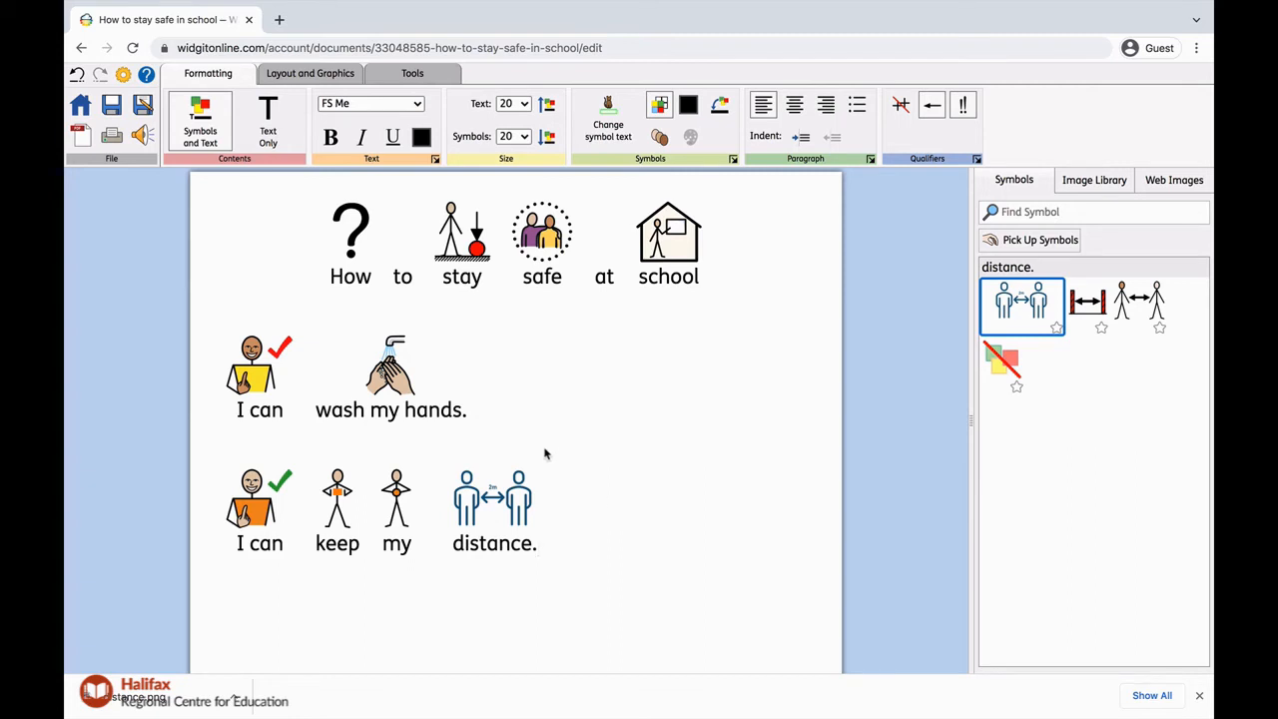
click(418, 105)
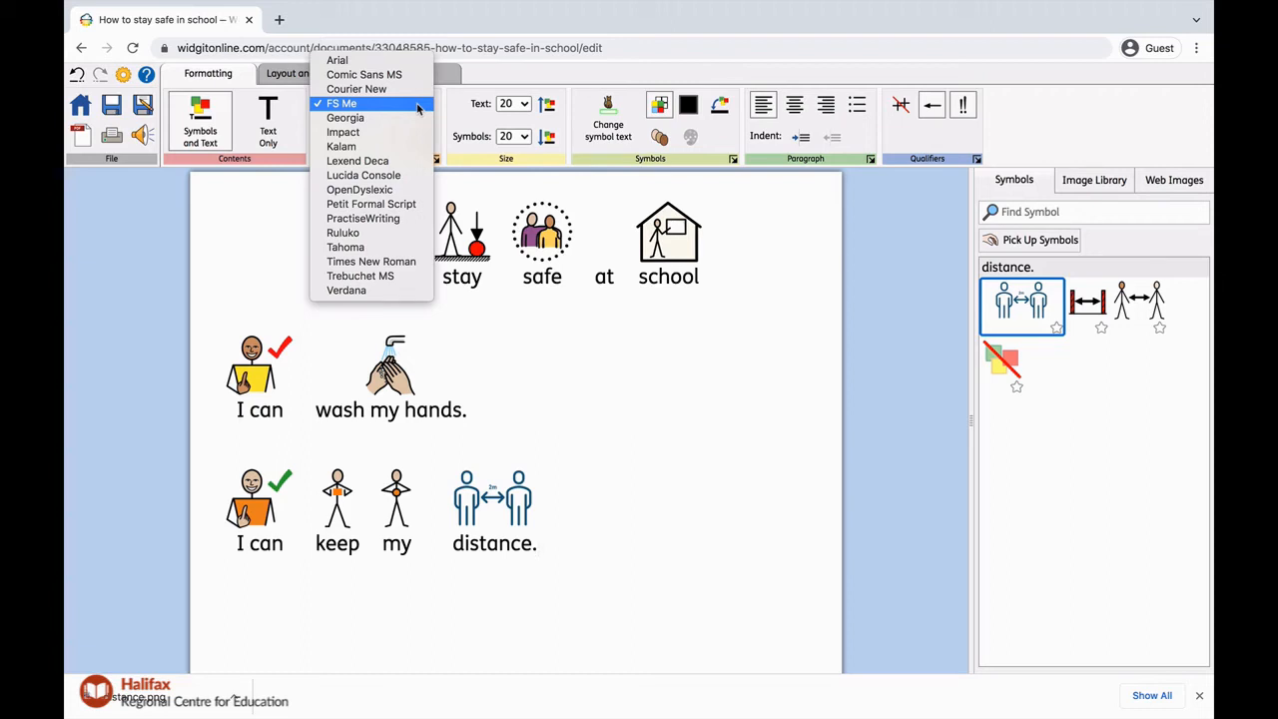
click(384, 191)
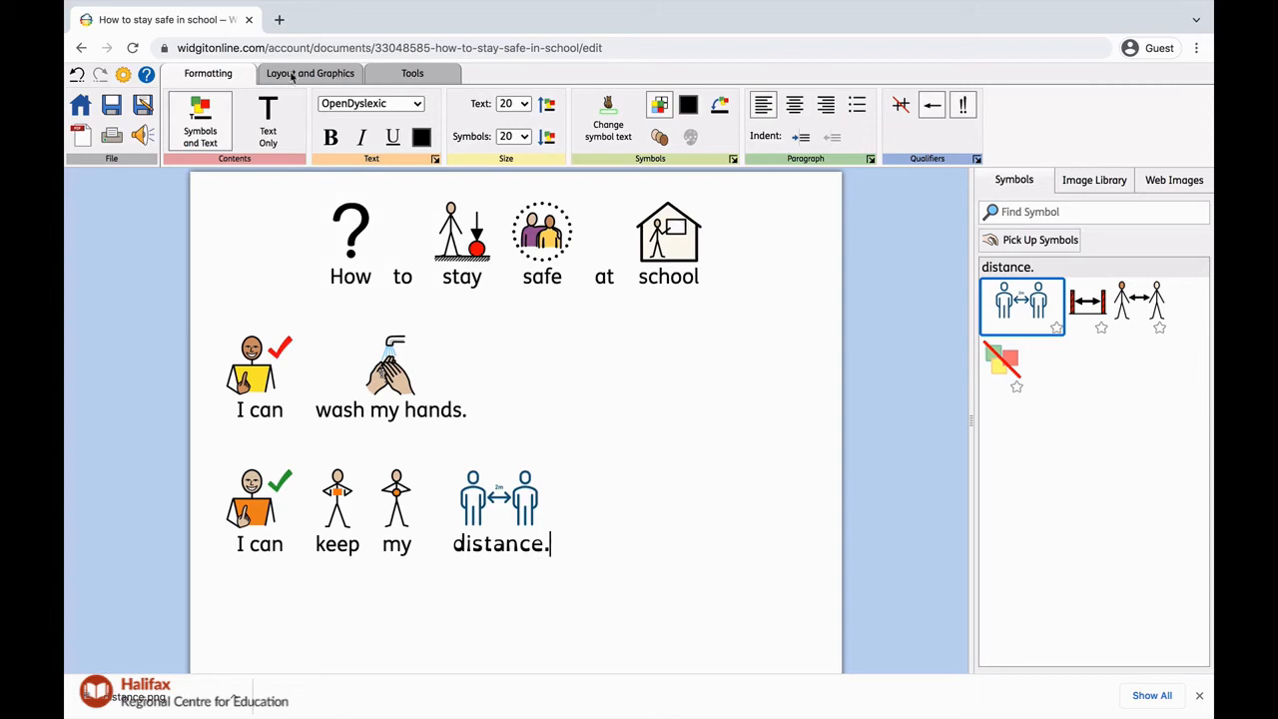
Have the document read aloud from the start of the title and repeat the last set of speech
click(380, 78)
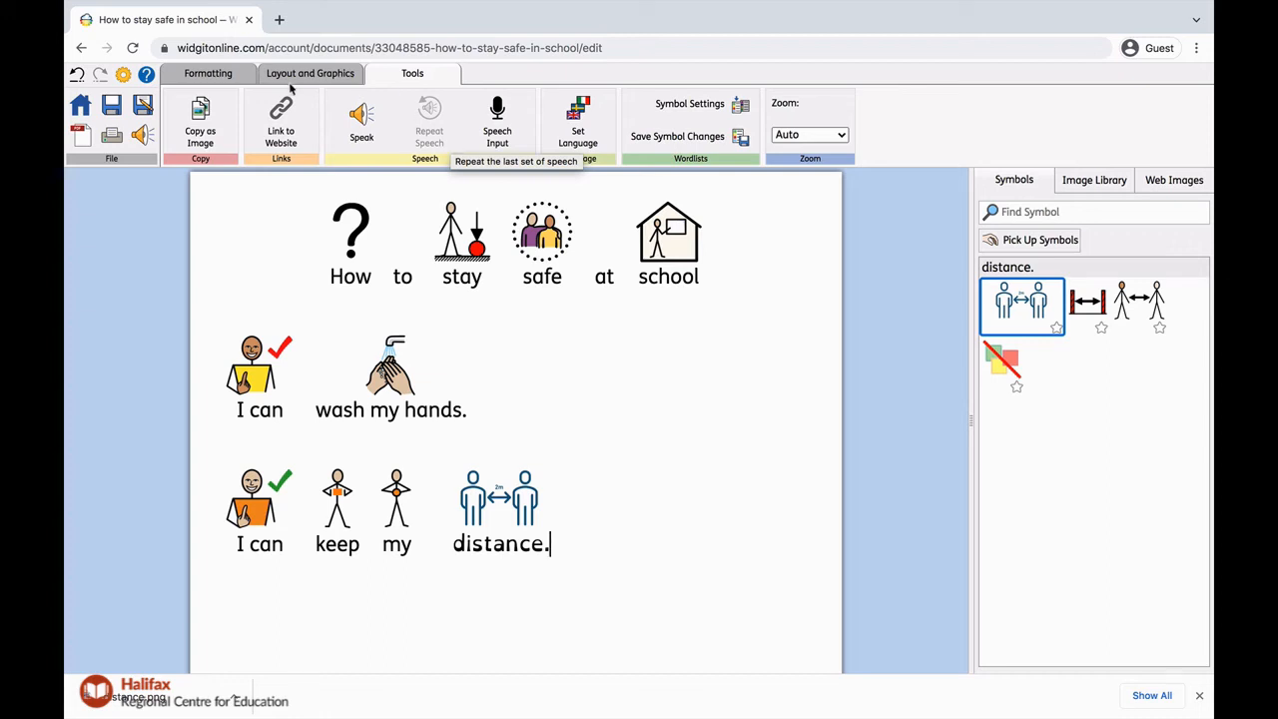
key(ctrl+Home)
click(380, 123)
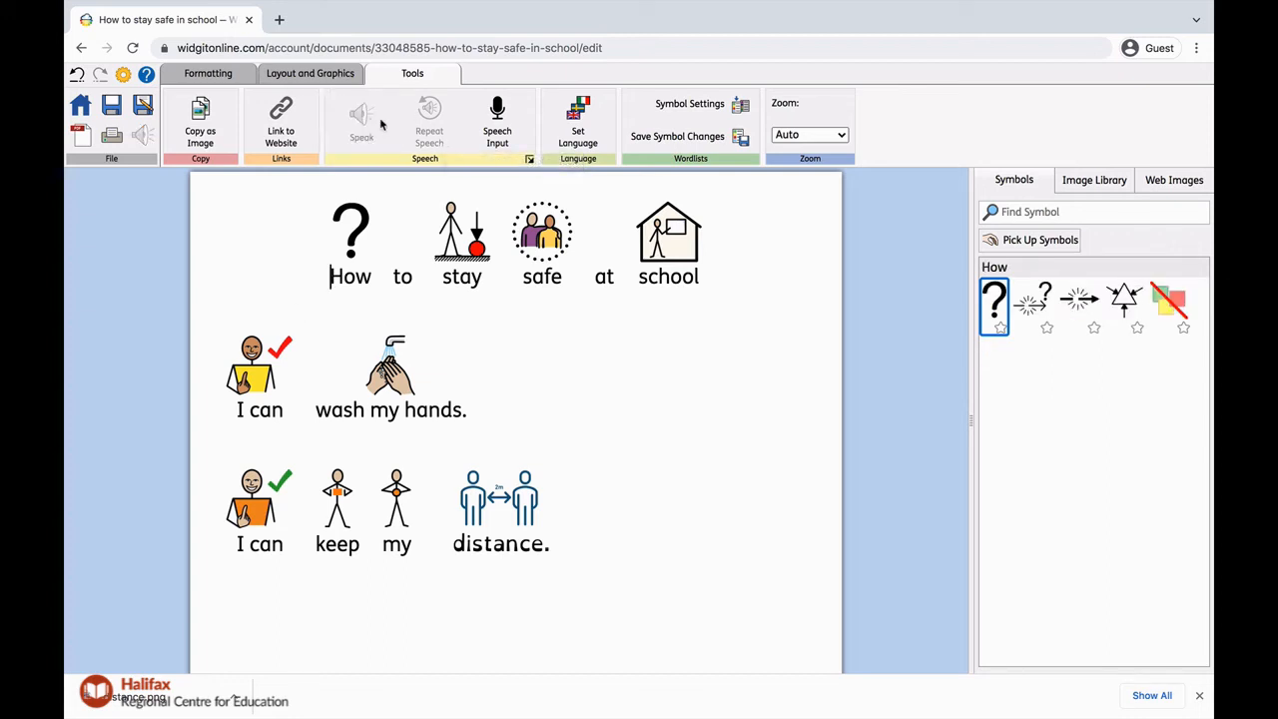
key(XF86AudioRaiseVolume)
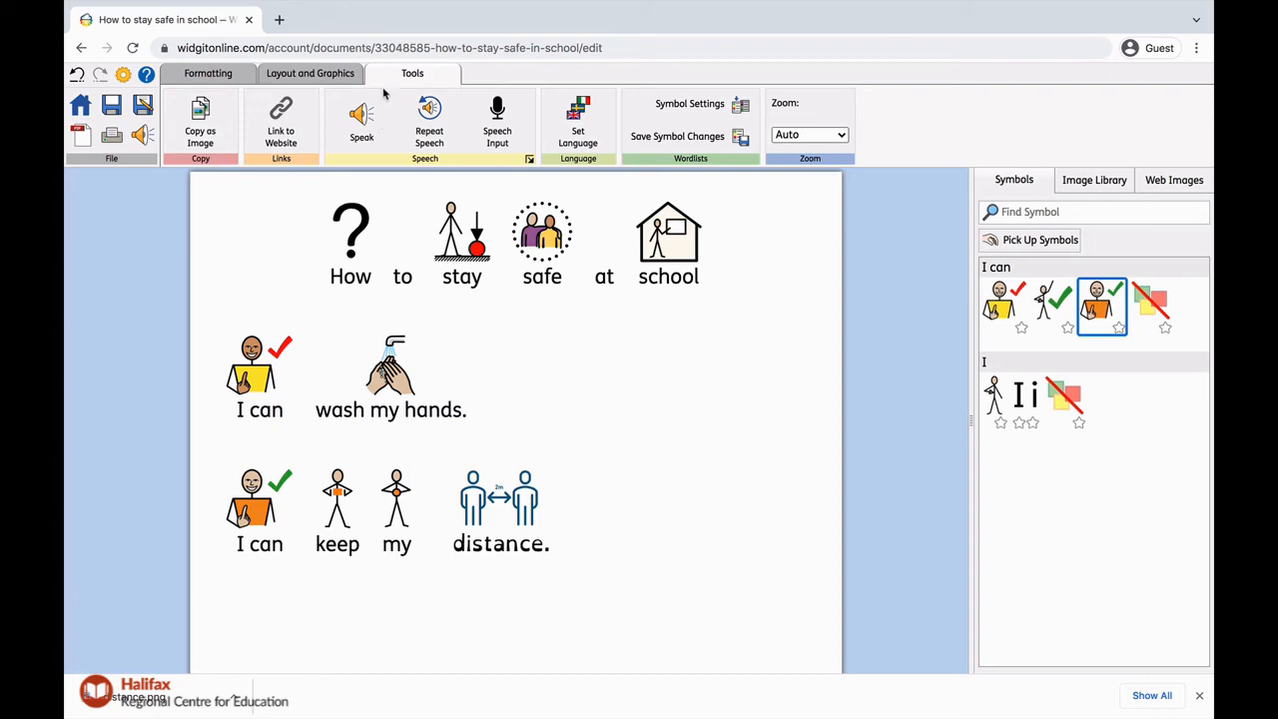
click(432, 134)
Set the speech voice to Ava-Ml (Female, American English) at the slower speed and have the document read aloud
click(530, 160)
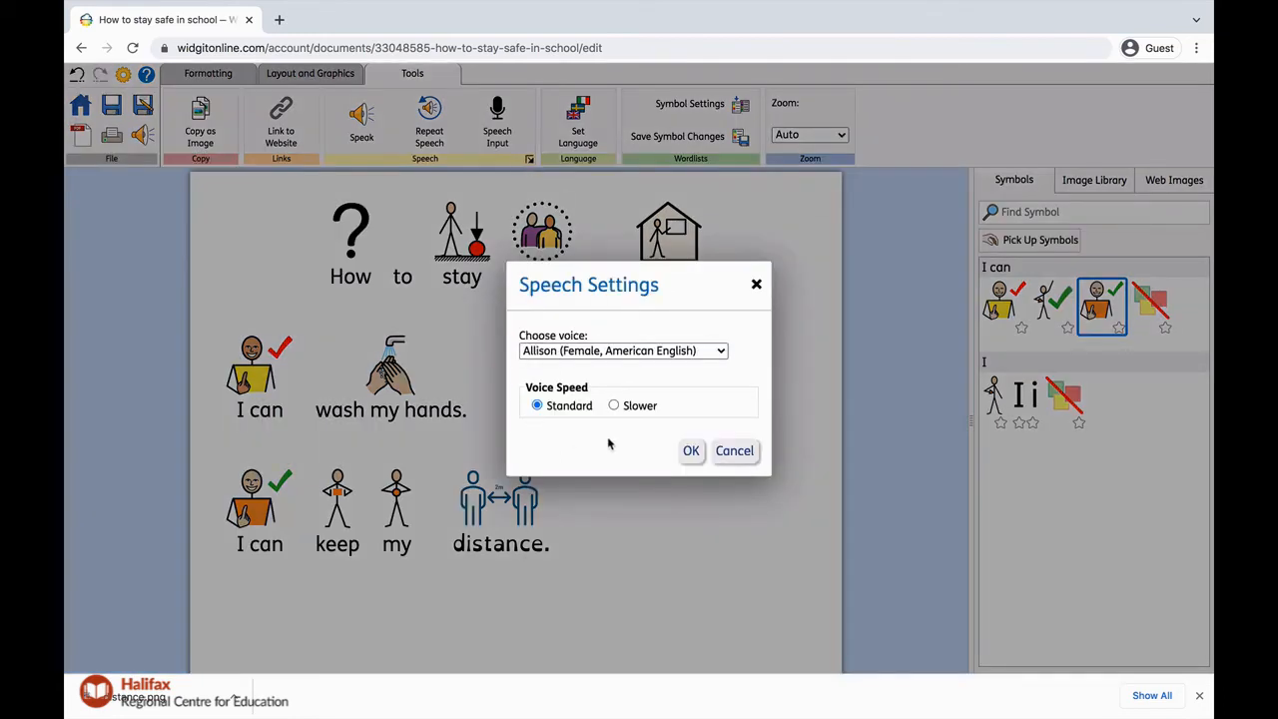
click(613, 407)
click(625, 351)
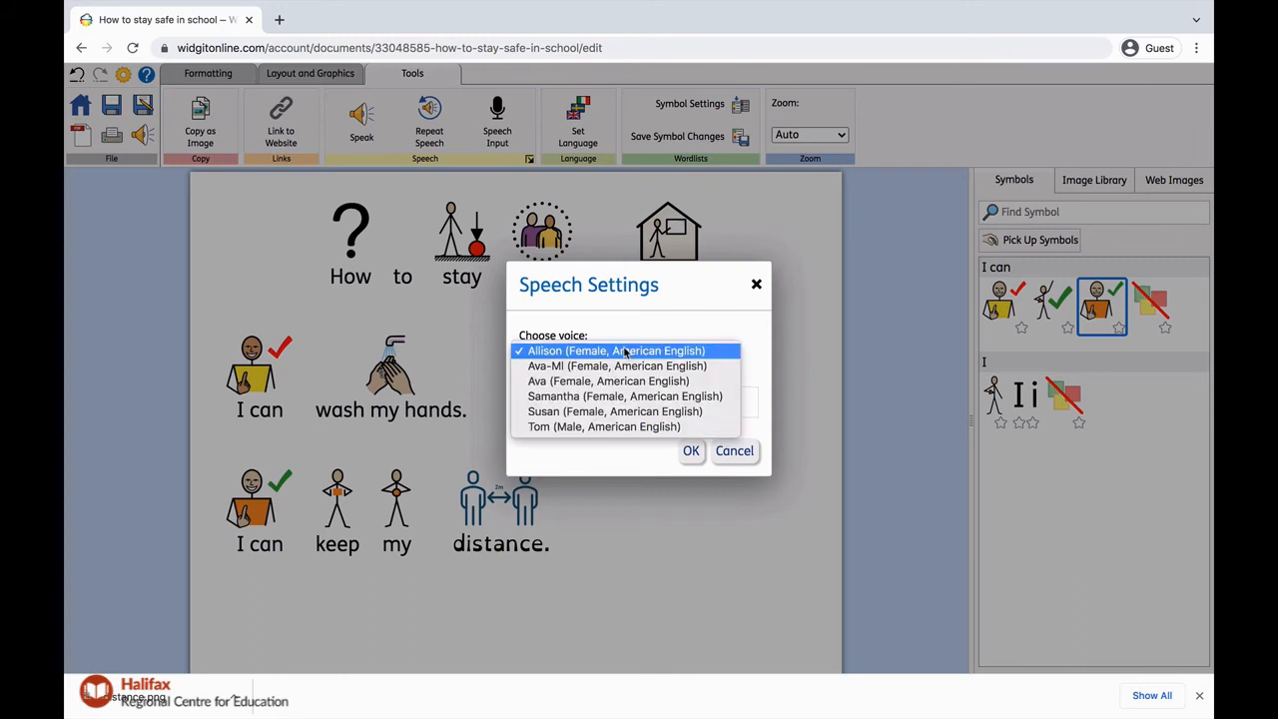
click(621, 366)
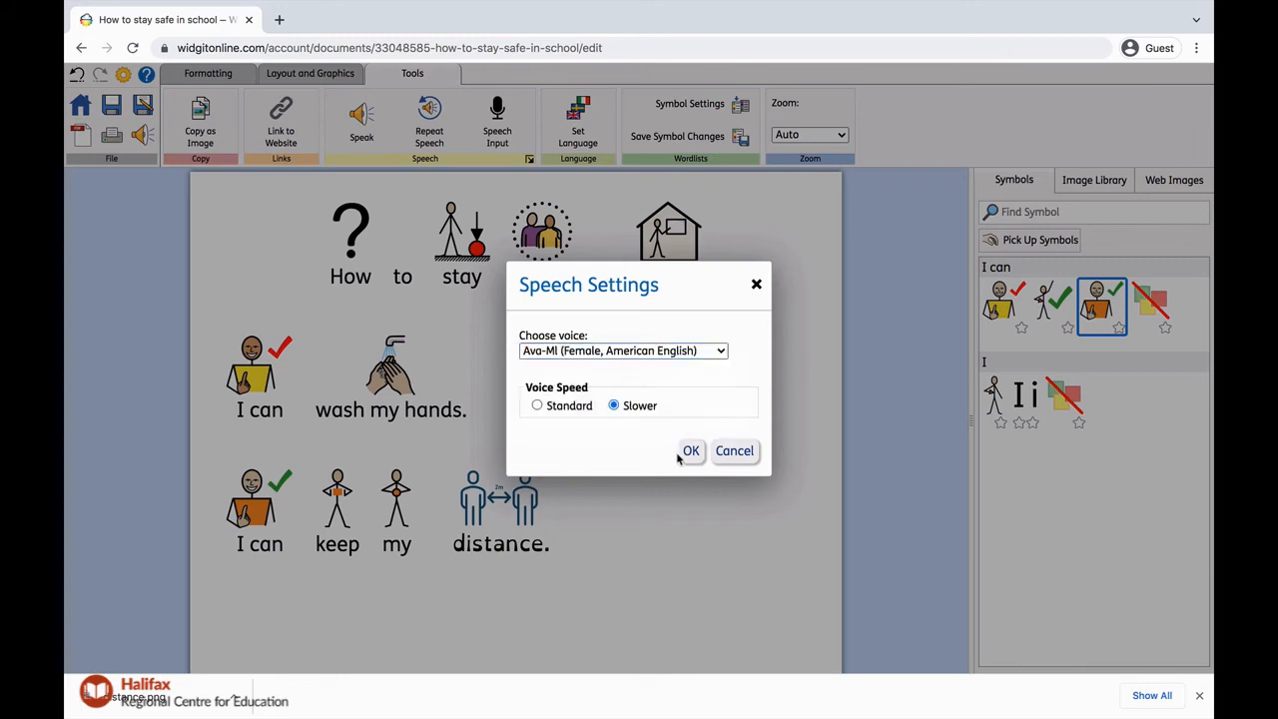
click(687, 452)
click(362, 120)
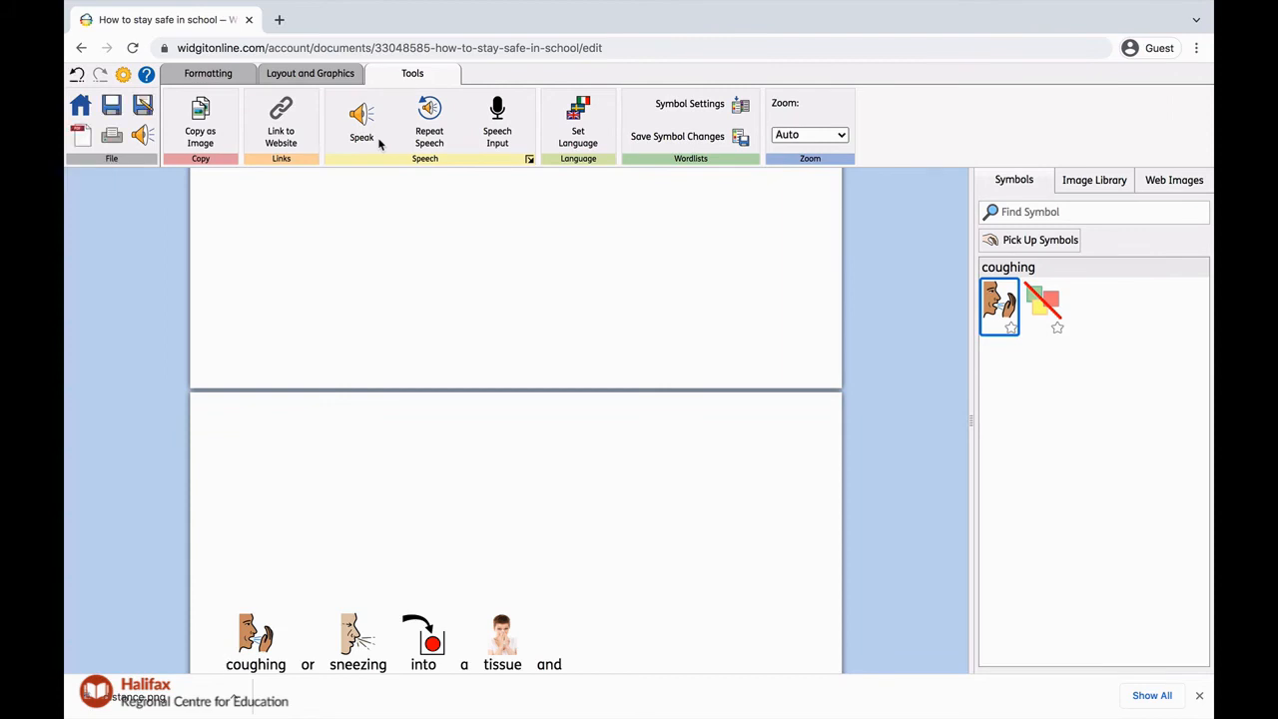
Start speech input, allow the site to use the microphone, and finish the speech input
scroll(396, 287, up, 7)
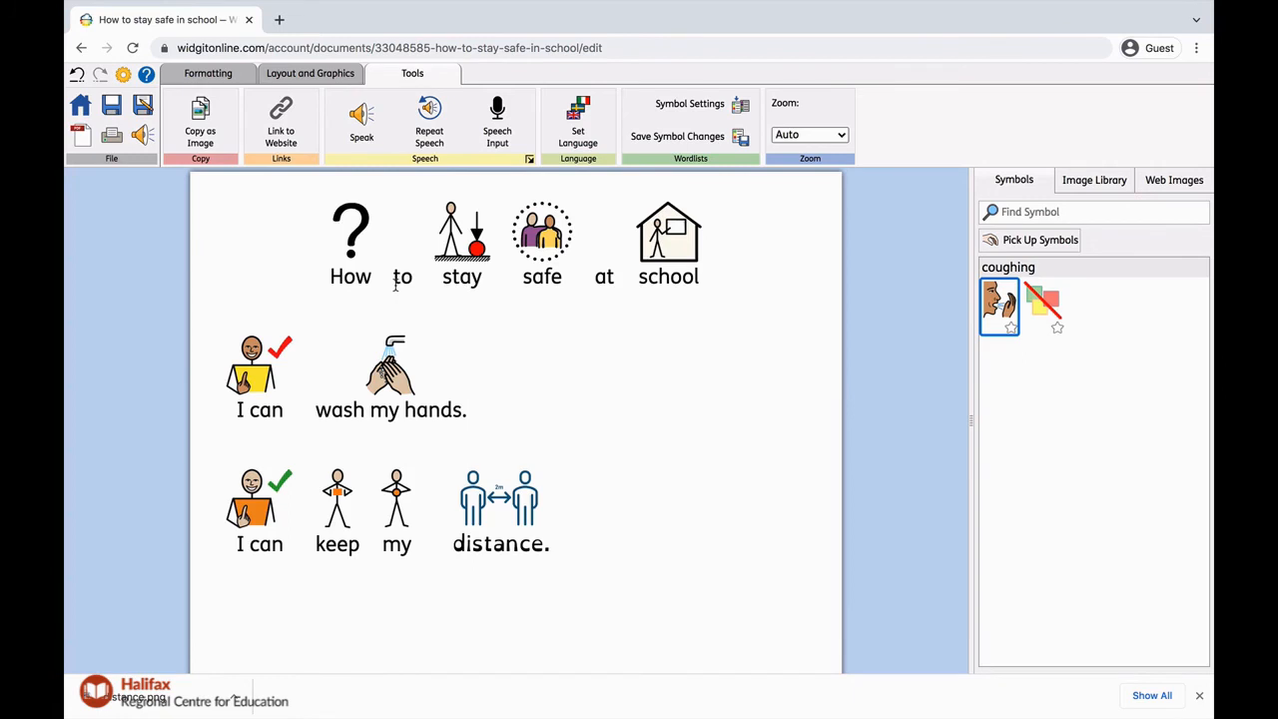
click(498, 120)
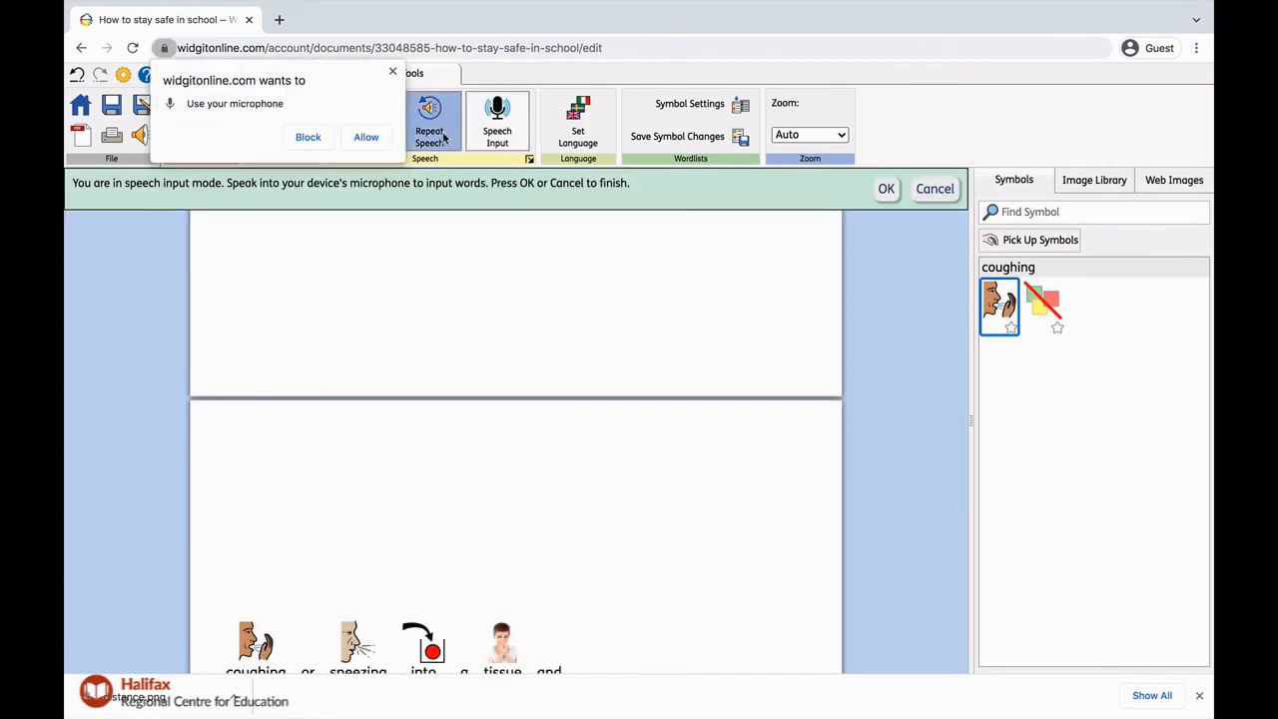
click(365, 137)
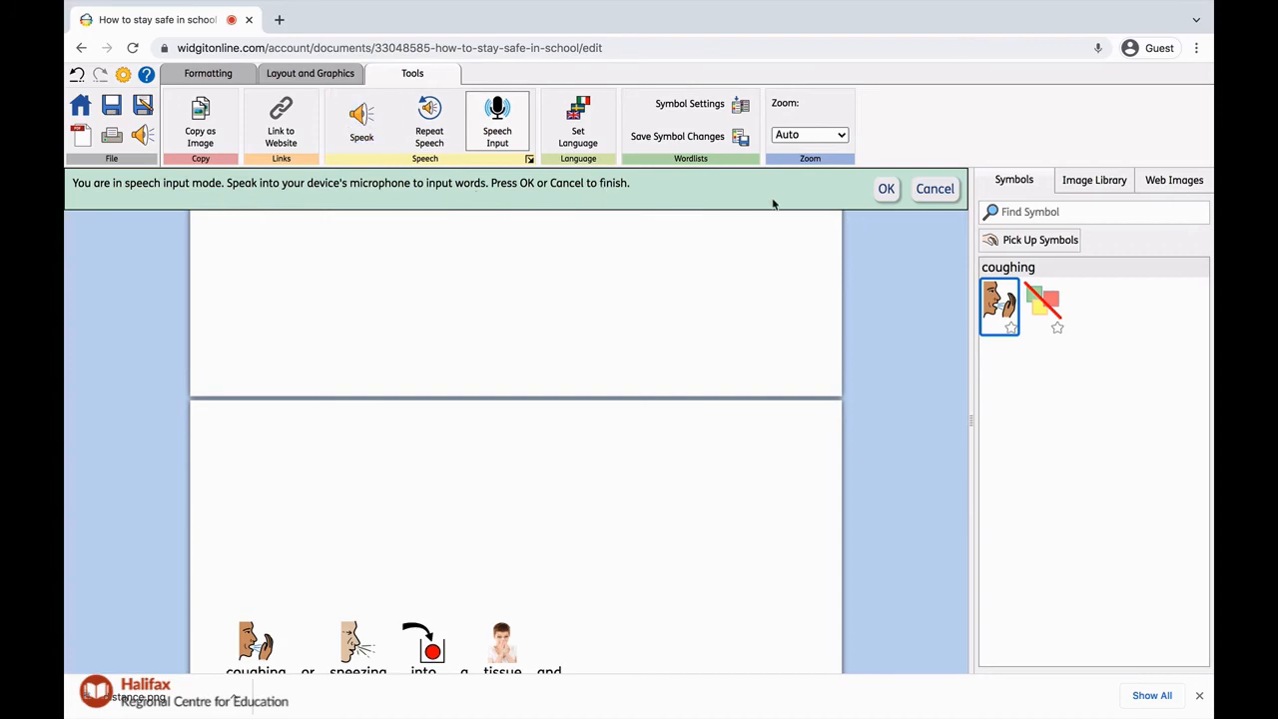
click(885, 189)
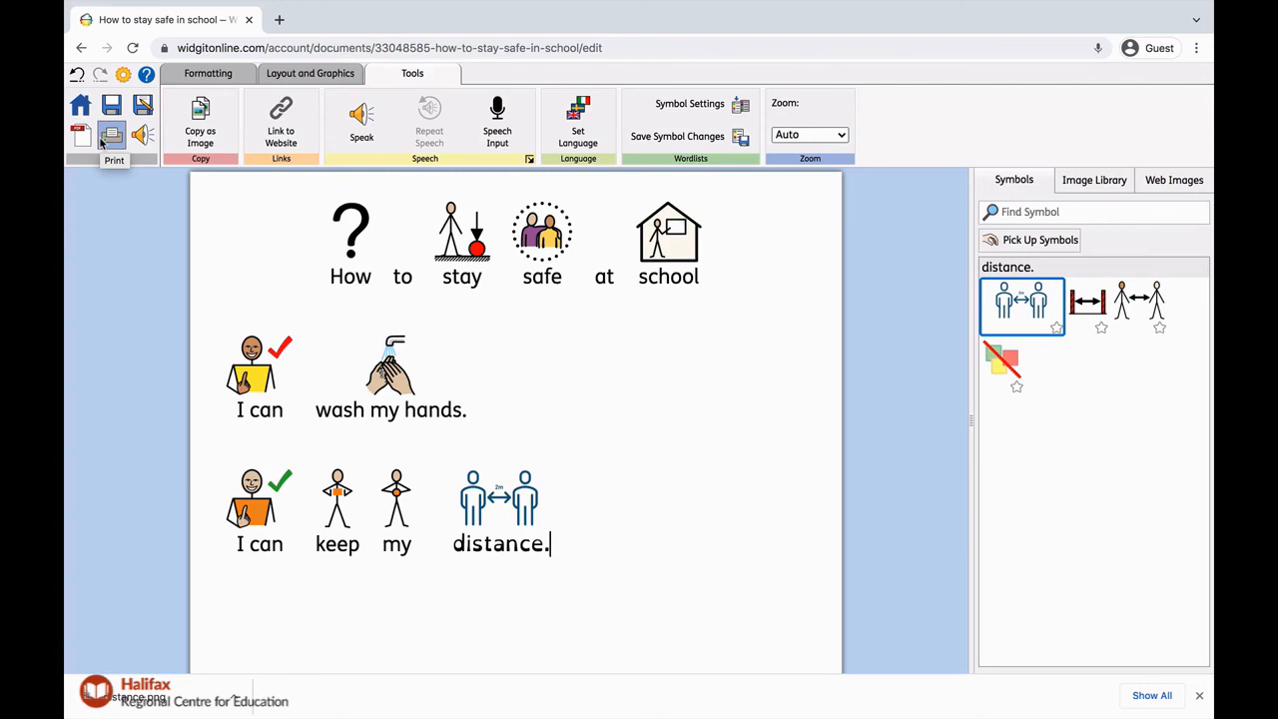
Save a copy of the document as "Safe at School" in the Assistive Tech Support folder, with the two-people "Safe" symbol as its icon
click(143, 106)
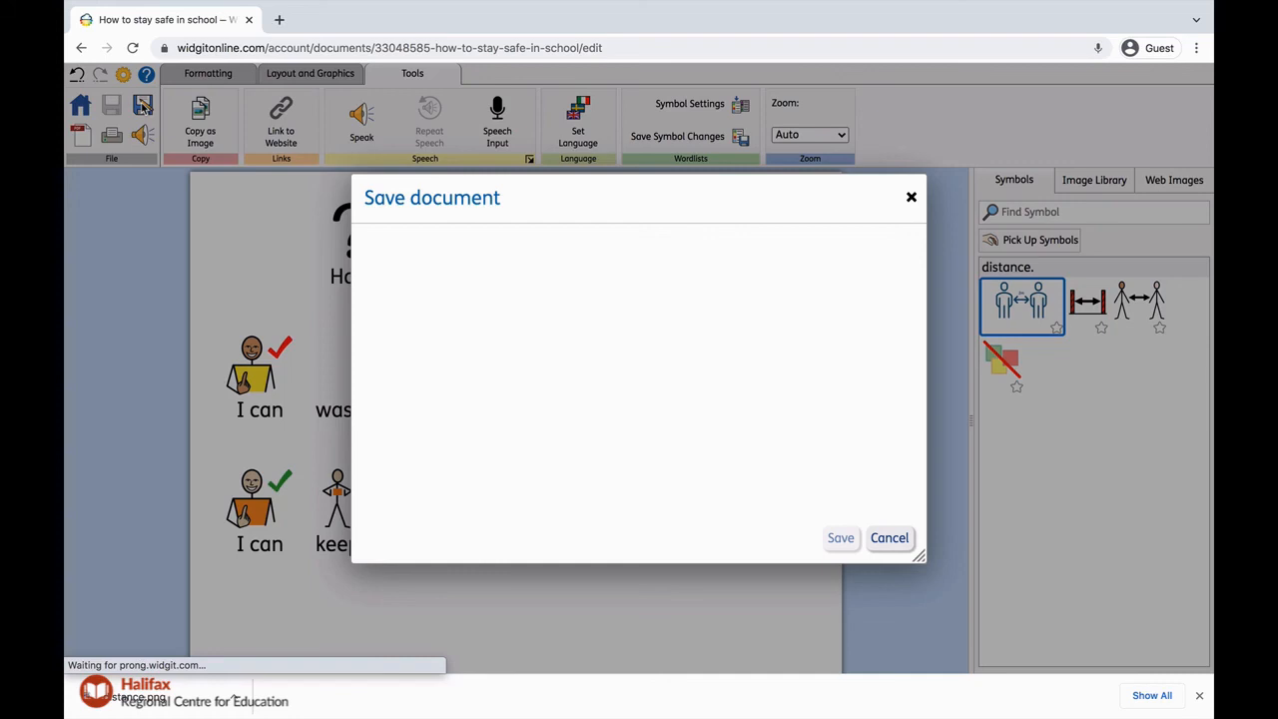
click(693, 358)
text(Safe)
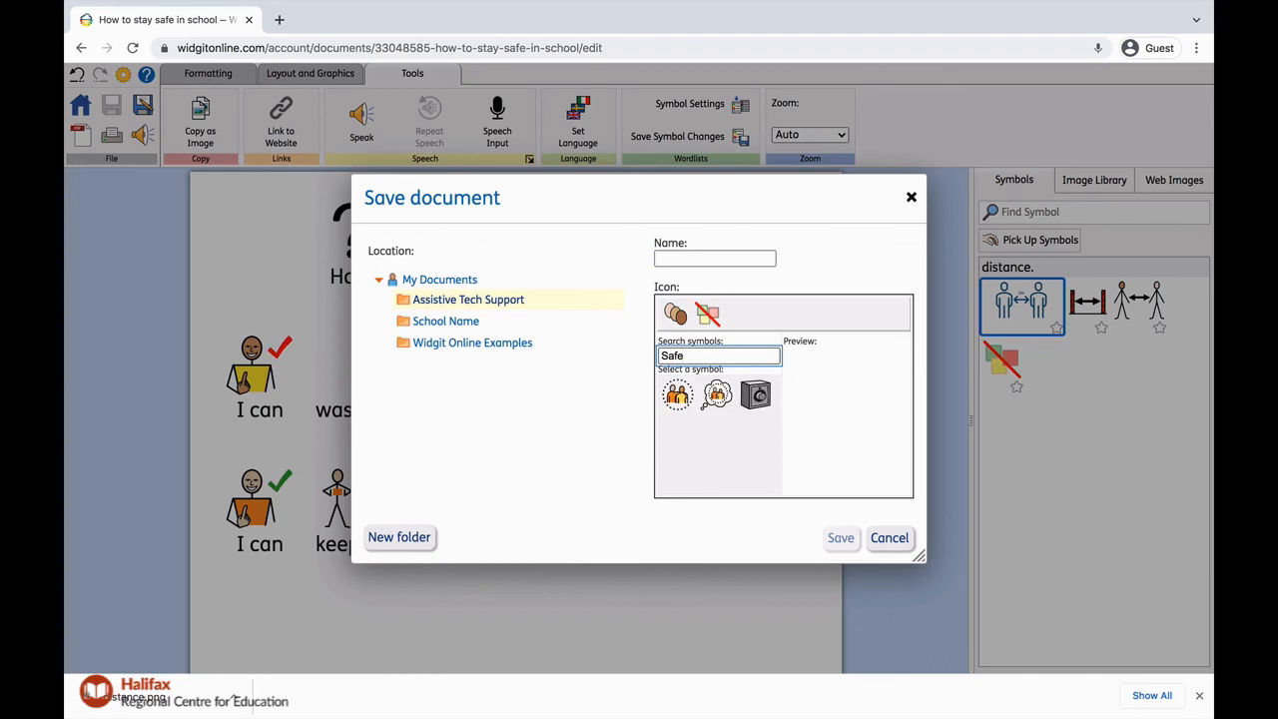
click(680, 397)
click(715, 259)
text(Safe at School)
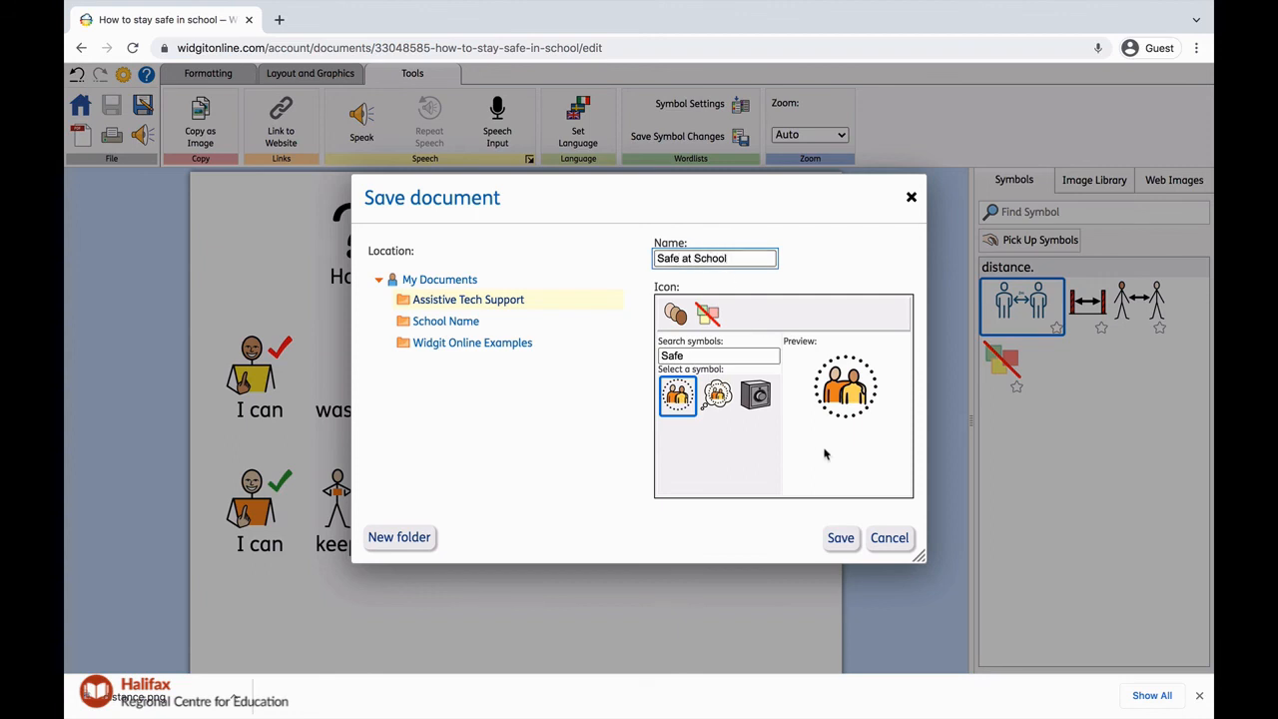
click(836, 544)
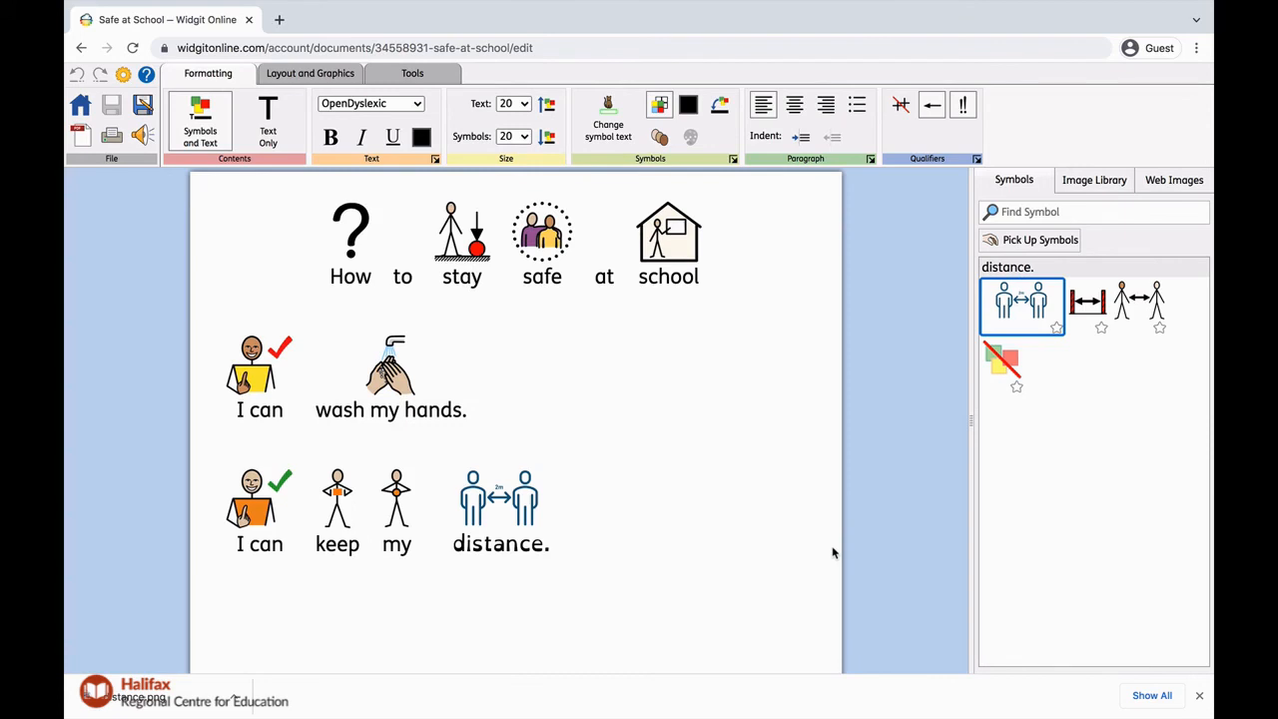
Return to the documents list and publish the "Safe at School" document
click(80, 105)
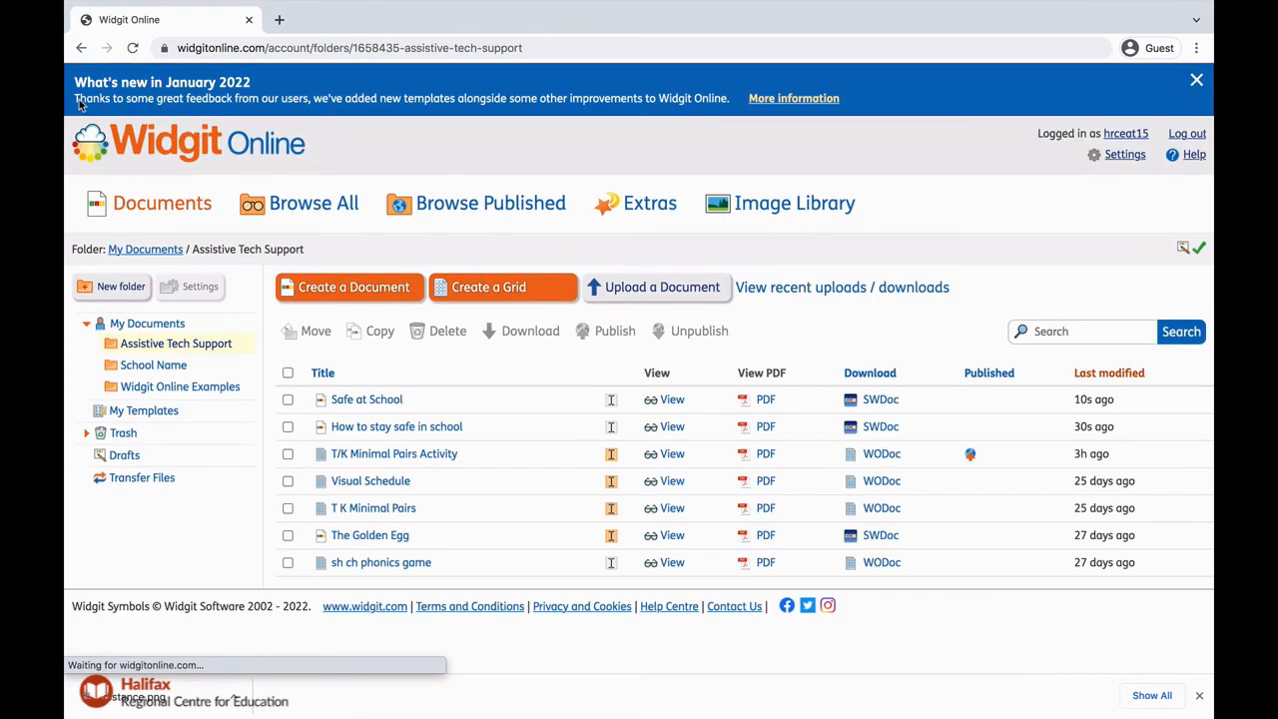
click(288, 401)
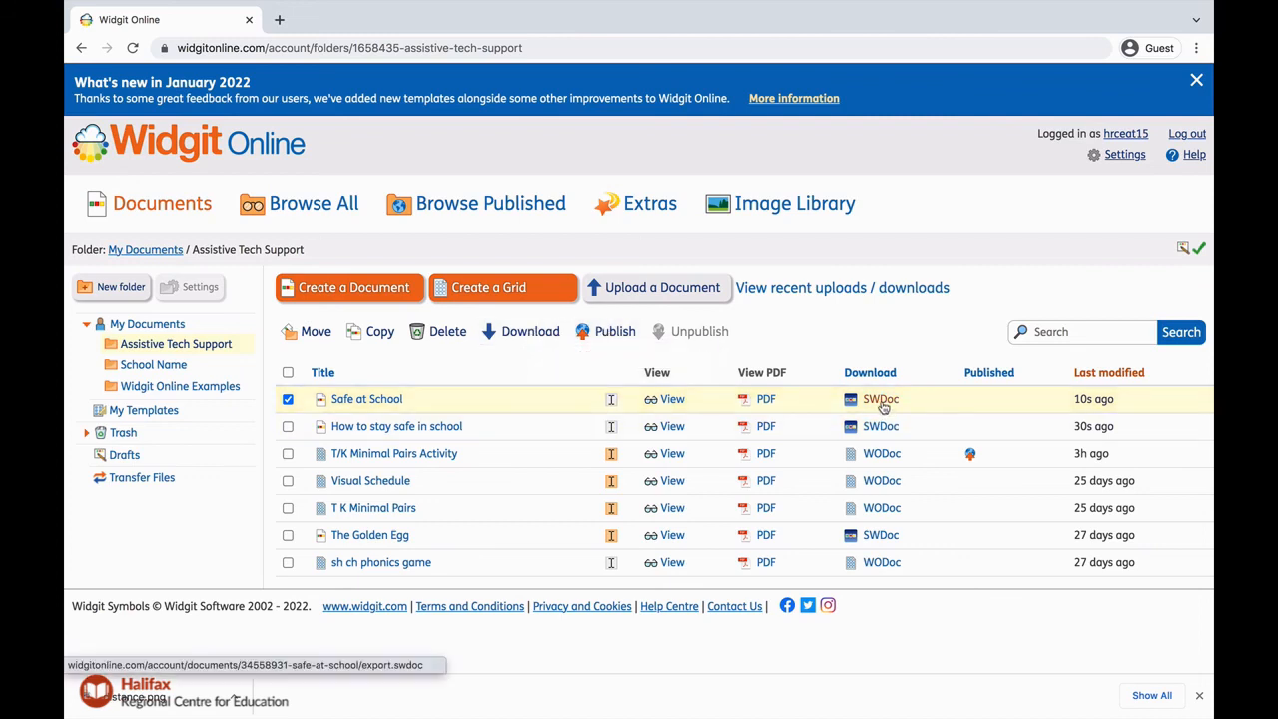
click(596, 346)
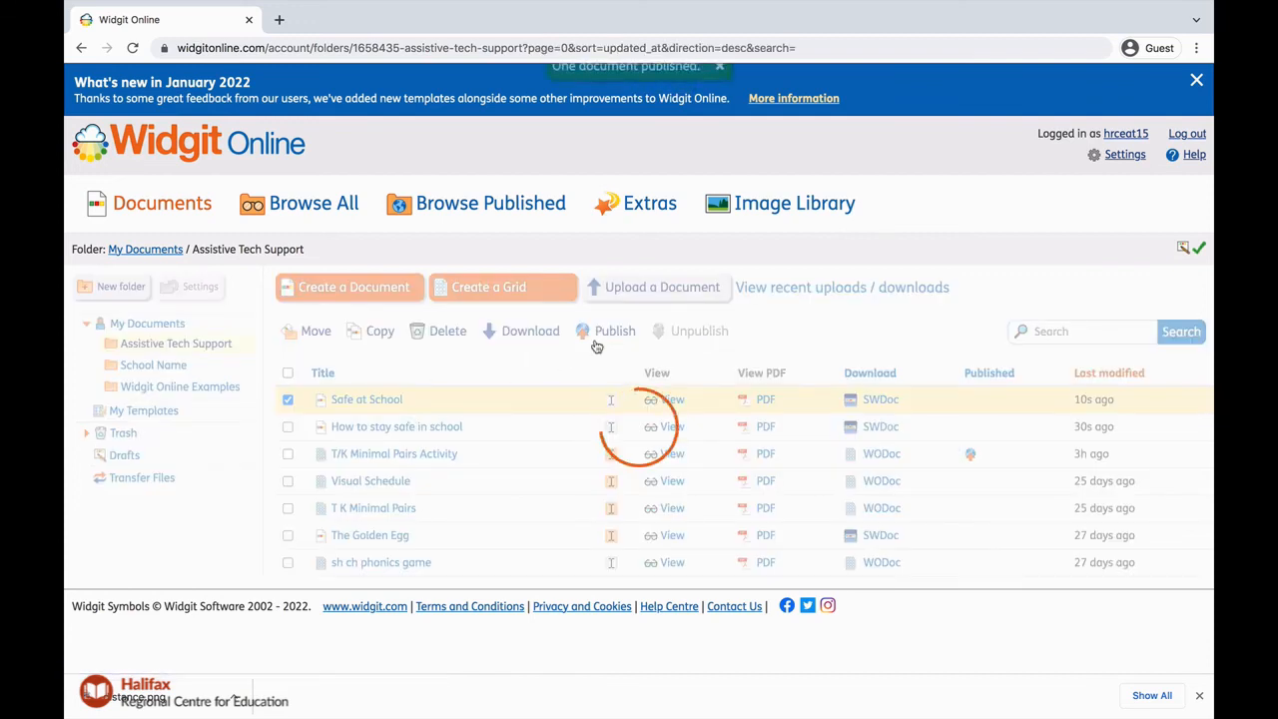